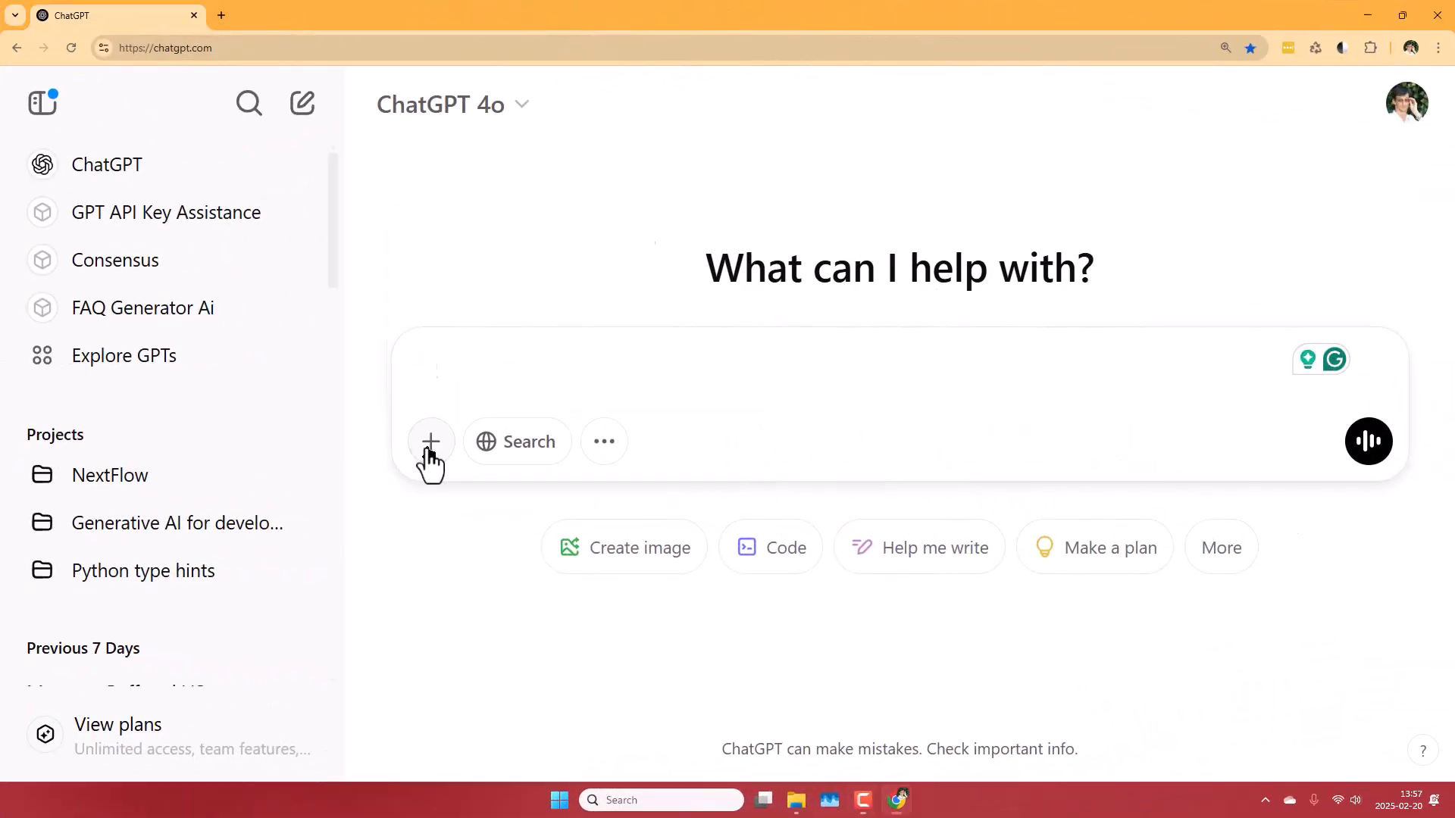
# Attach anonymous_test_data.xlsx and ask how many people signed up for training sessions, how many actually participated, and the ratio of no-shows
pyautogui.click(429, 452)
pyautogui.click(483, 386)
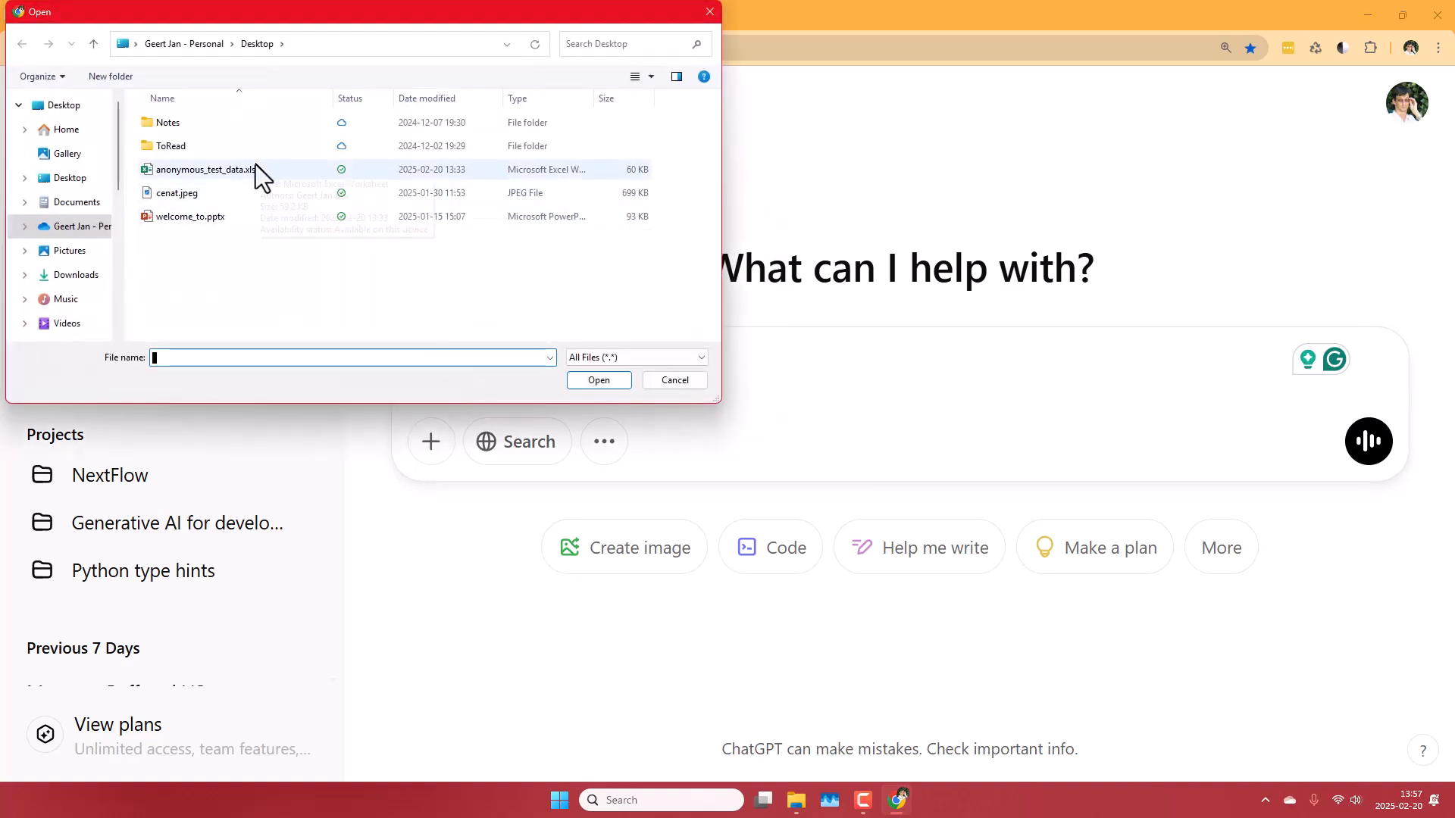
pyautogui.doubleClick(255, 166)
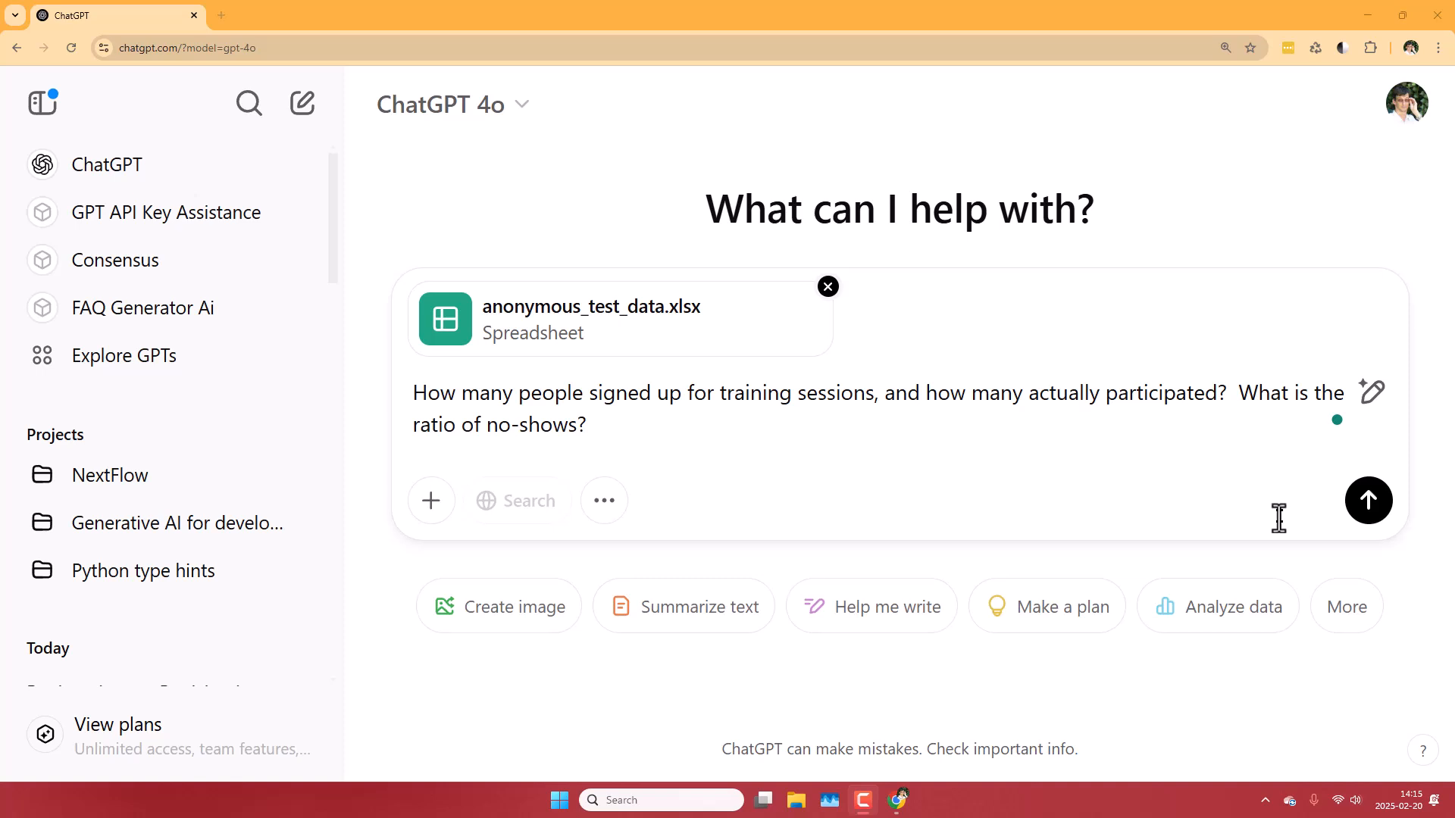
pyautogui.click(1369, 502)
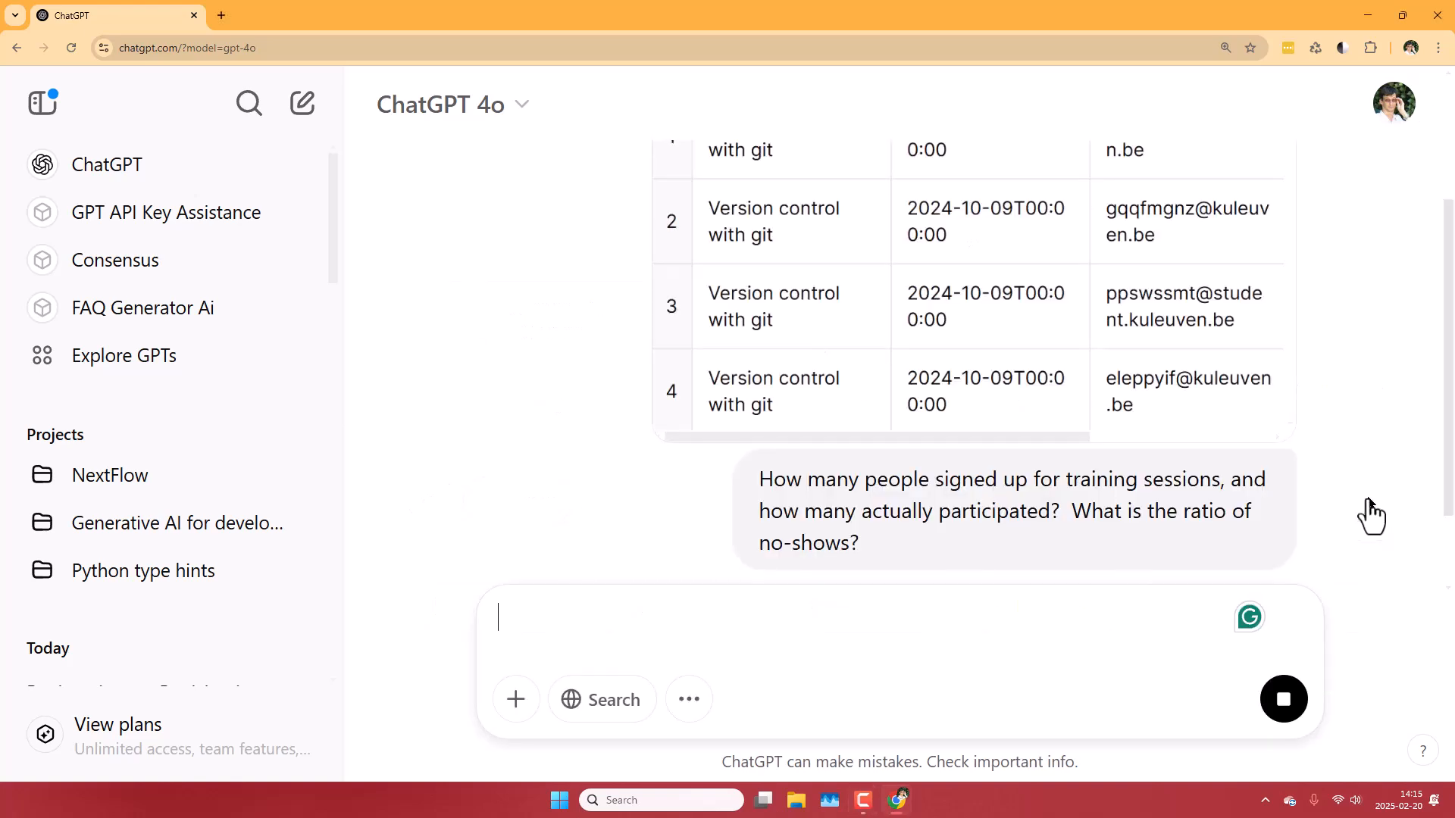
# Read through the generated Python code and its results for the training participation analysis
pyautogui.scroll(-10, 950, 516)
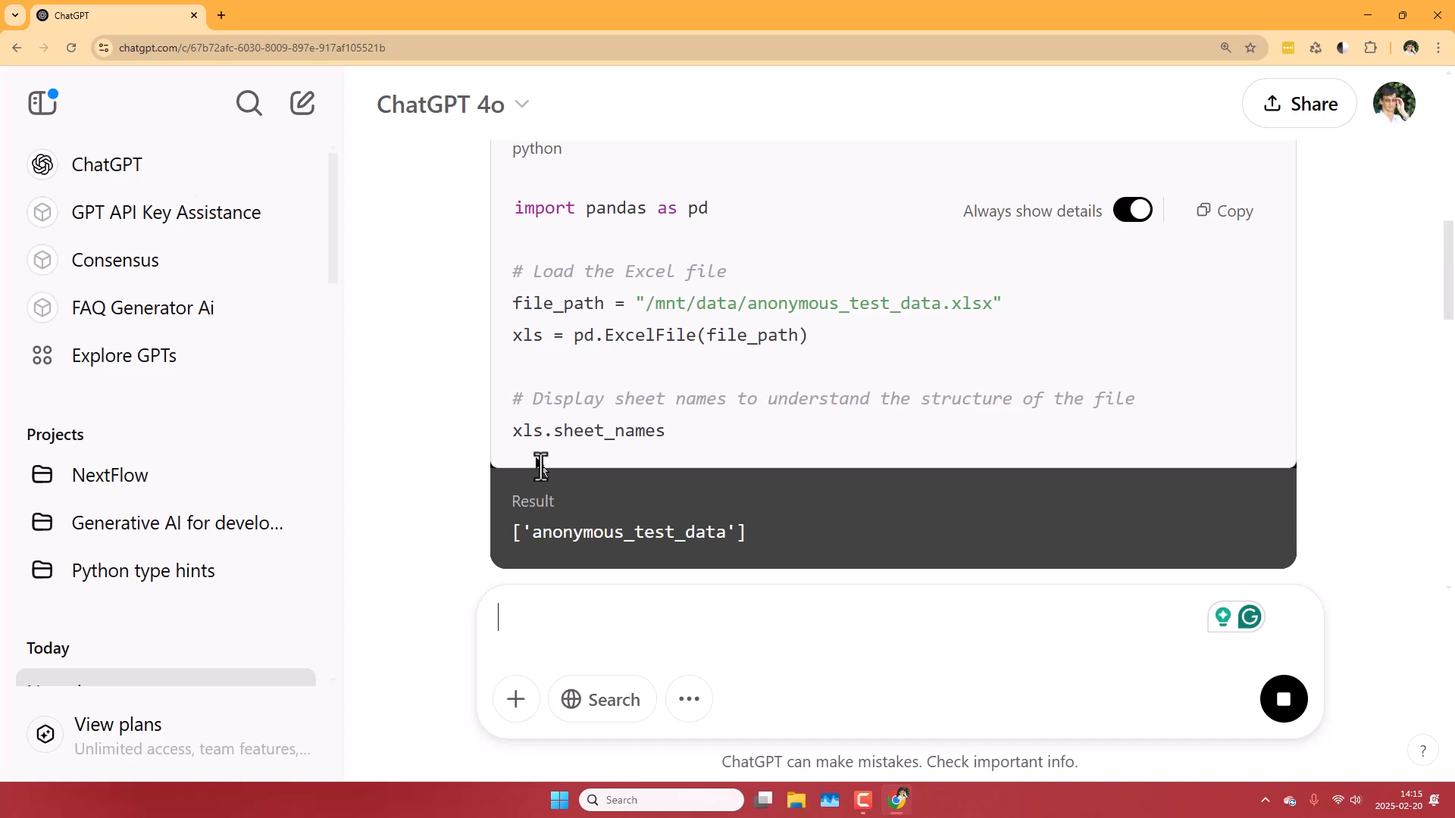
pyautogui.scroll(-4, 542, 466)
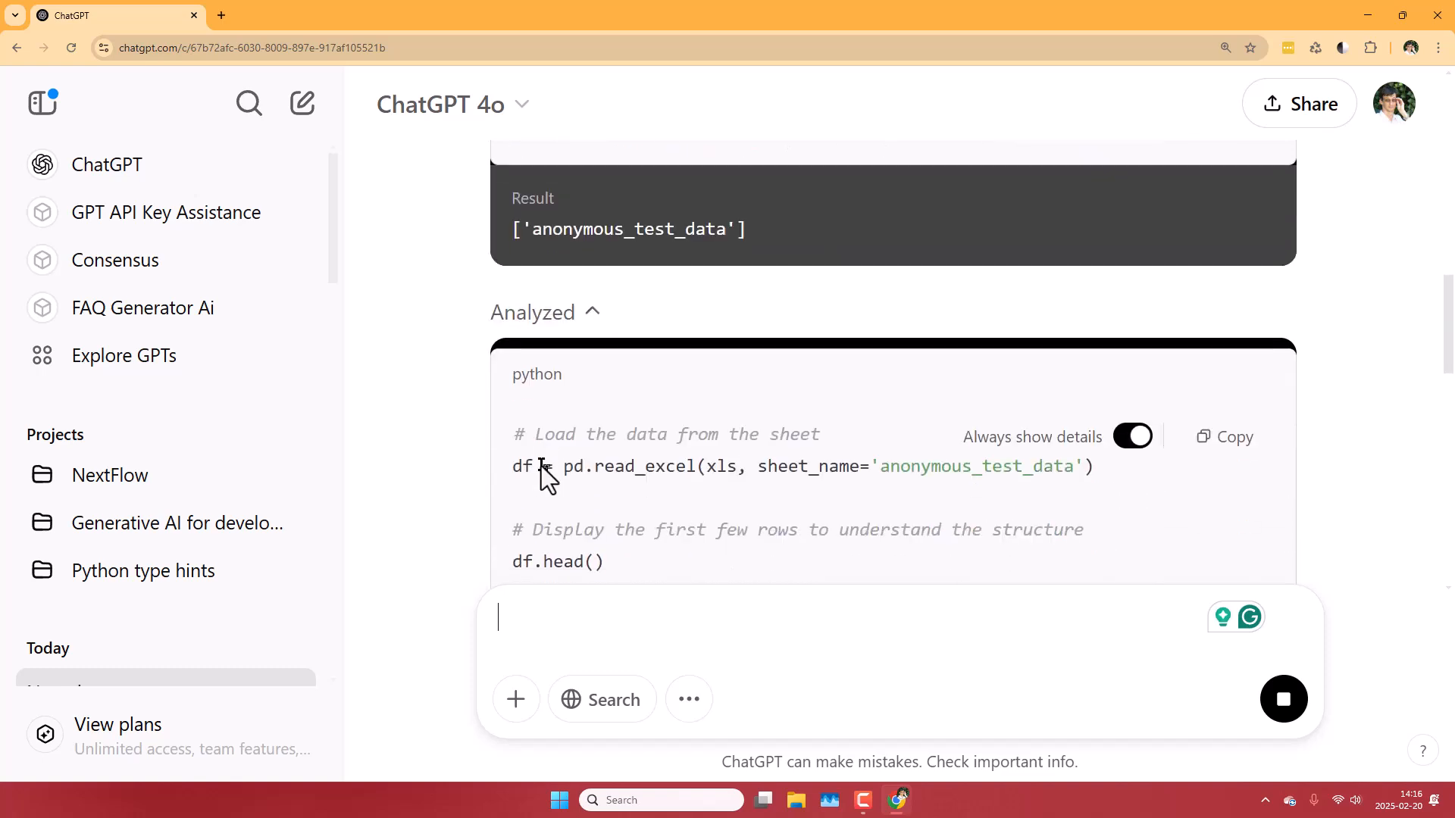
pyautogui.scroll(-8, 541, 466)
pyautogui.scroll(-9, 541, 466)
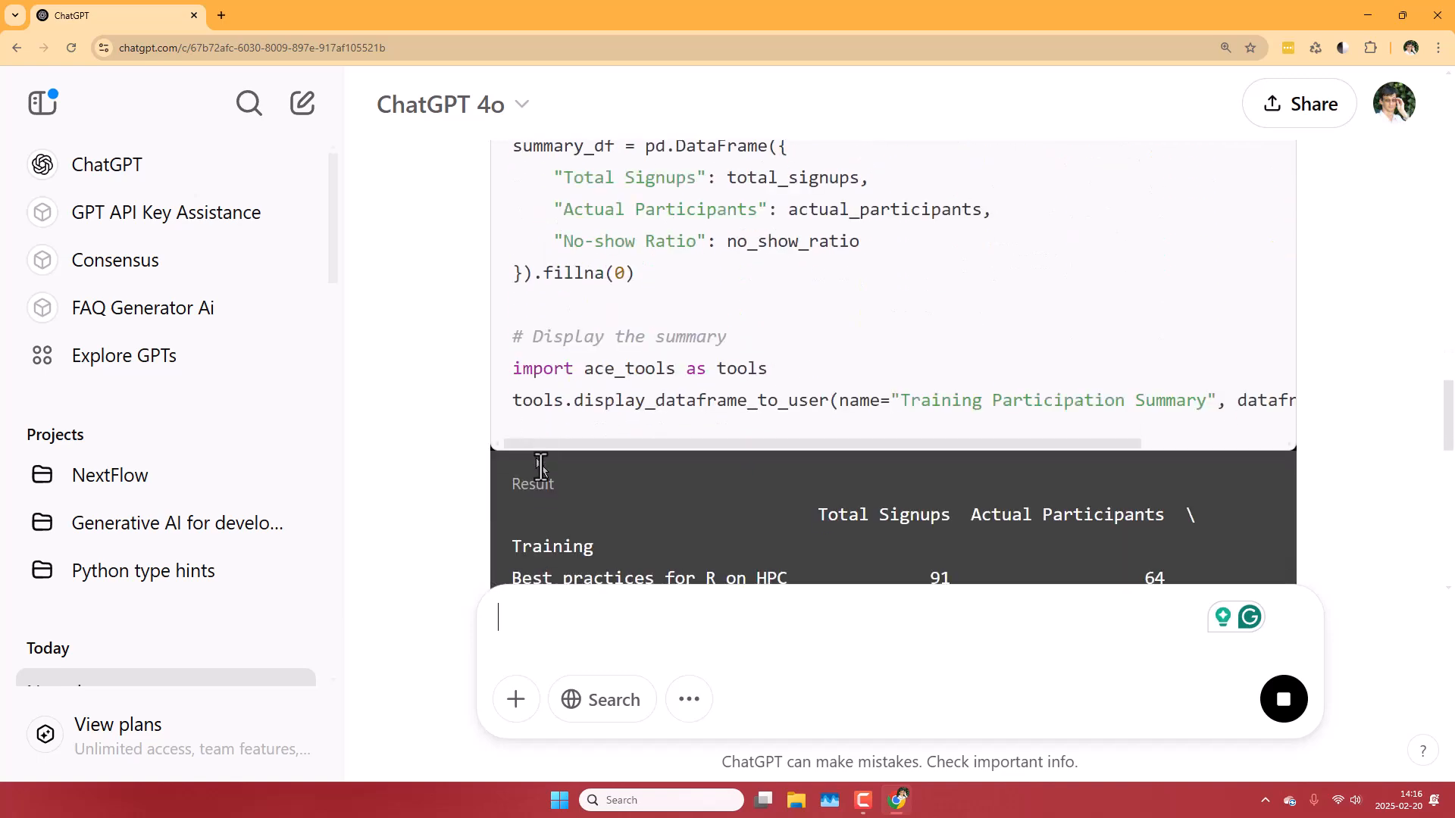
pyautogui.scroll(-13, 541, 466)
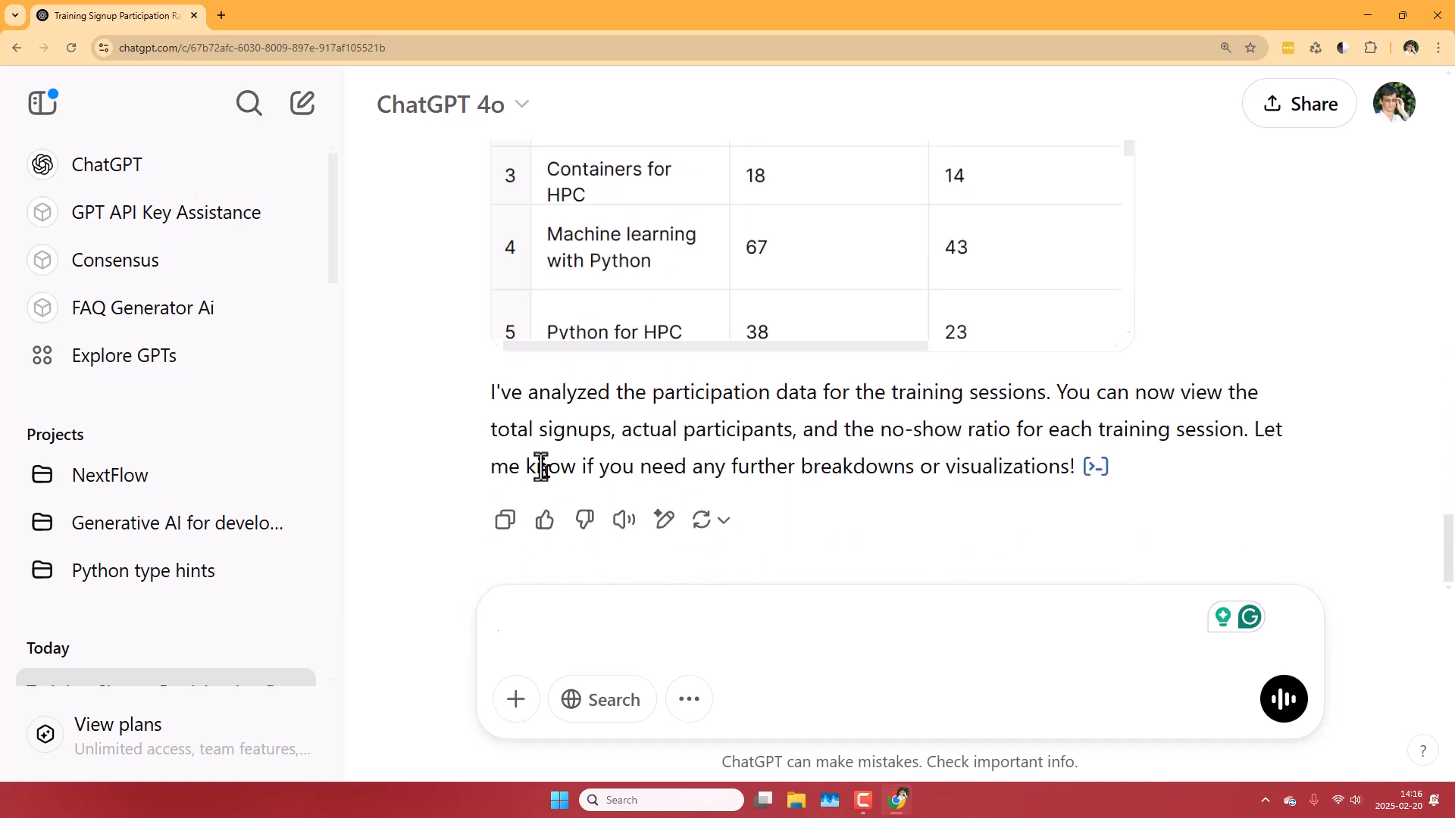
# Examine the Training Participation Summary table, comparing total signups and actual participants for each training
pyautogui.scroll(4, 541, 466)
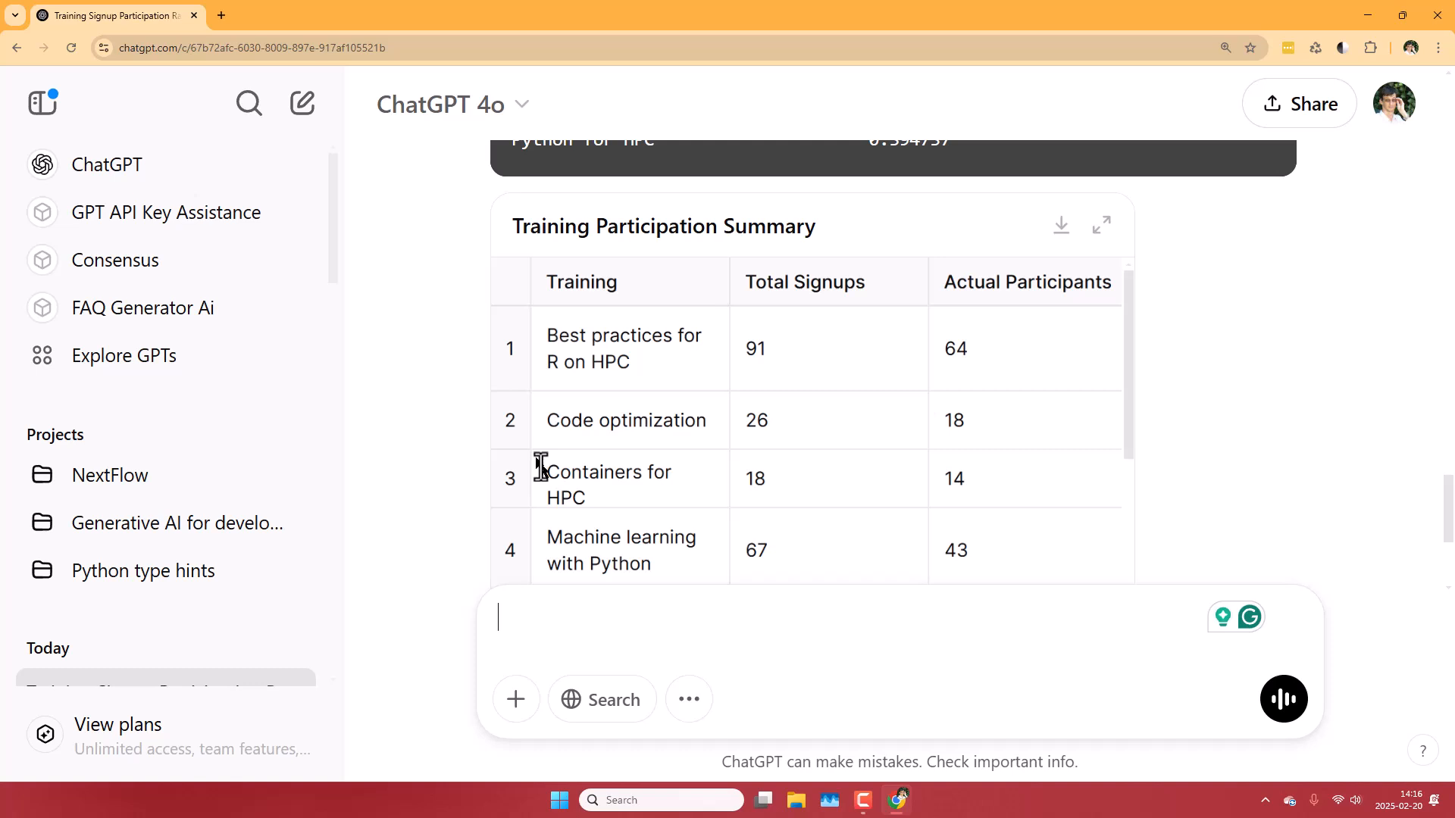
pyautogui.scroll(-3, 541, 466)
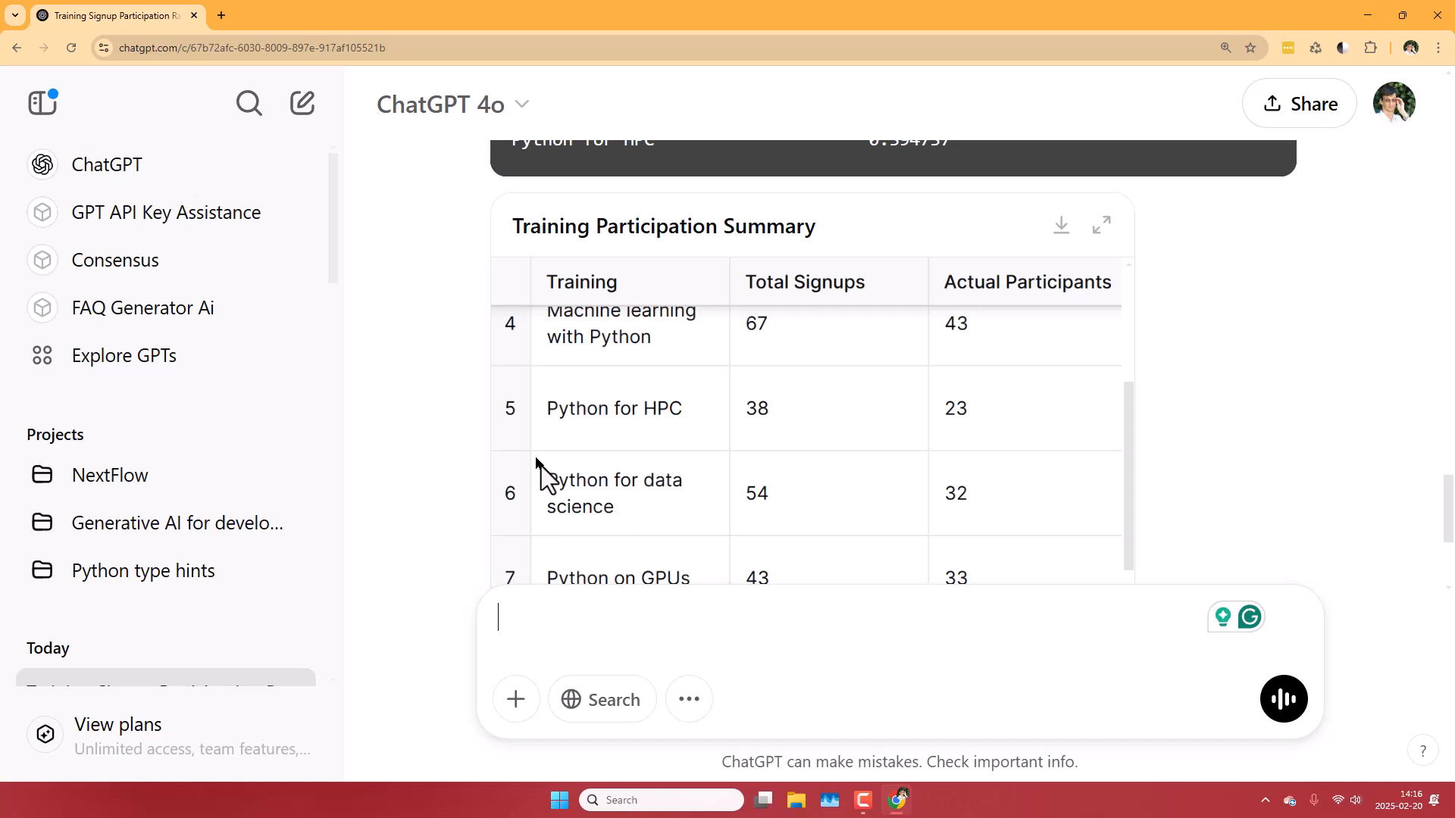
pyautogui.scroll(3, 541, 466)
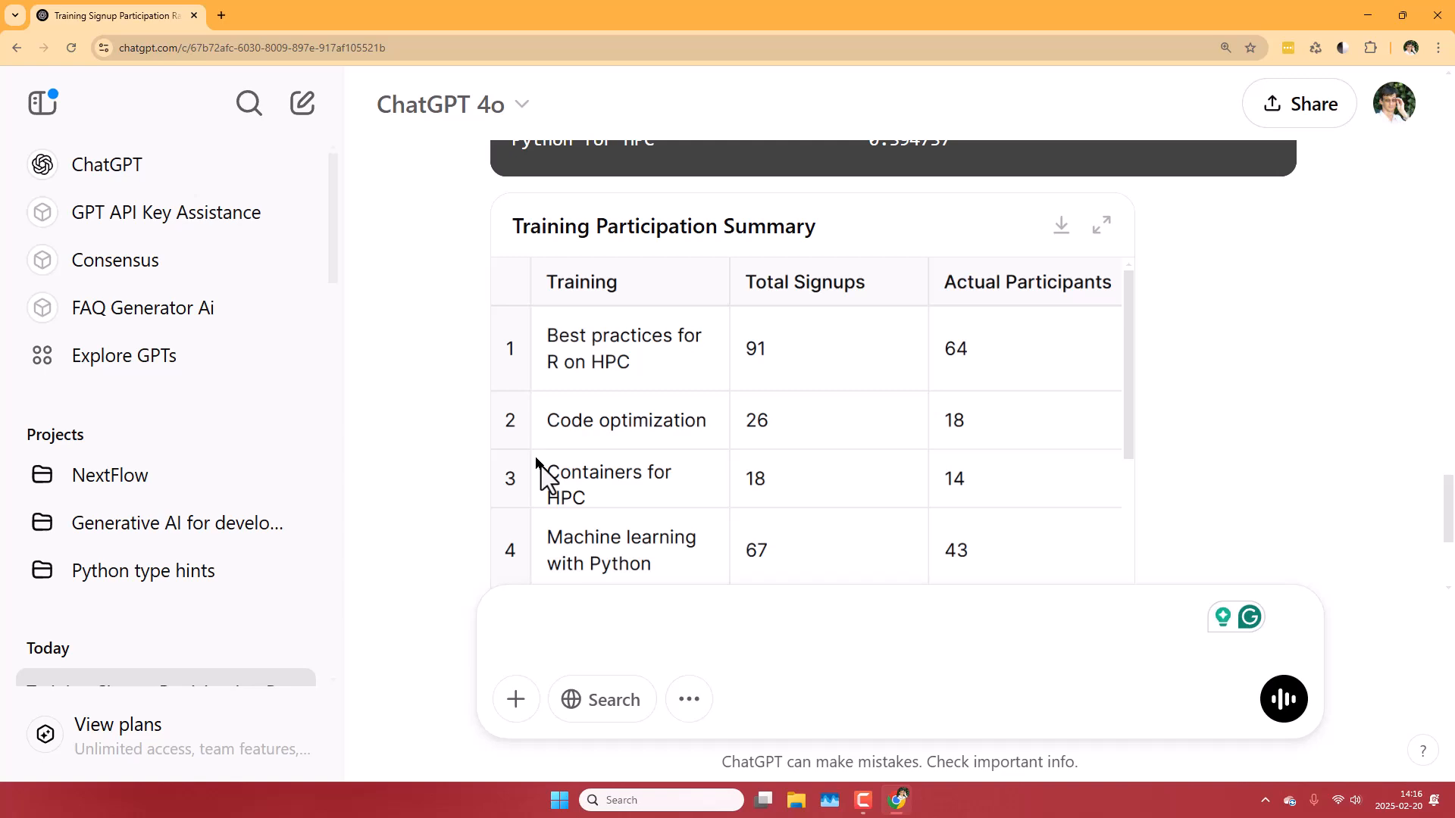
pyautogui.scroll(-1, 542, 466)
pyautogui.scroll(4, 542, 466)
pyautogui.scroll(-2, 542, 466)
pyautogui.scroll(1, 541, 466)
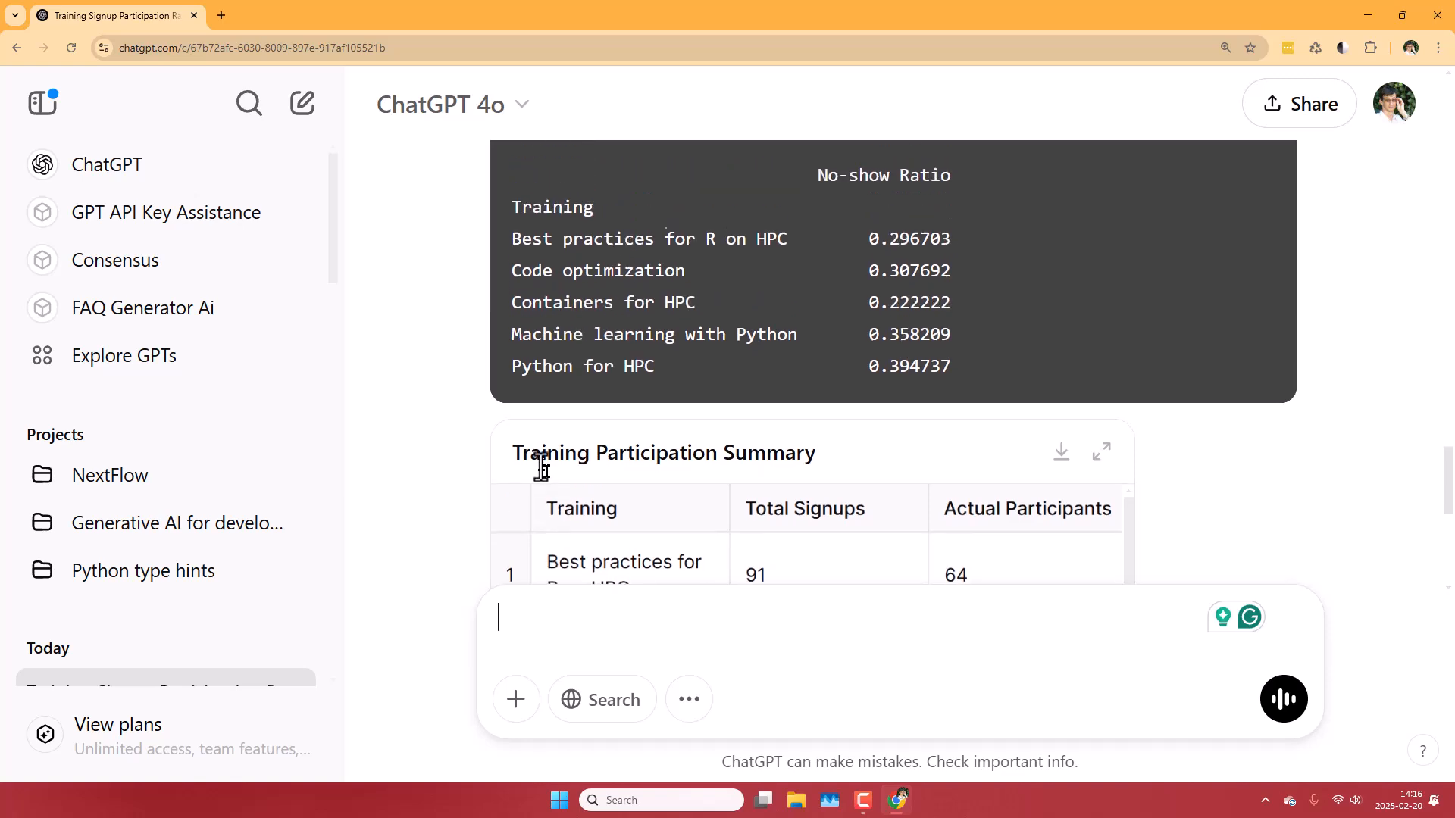
pyautogui.scroll(-5, 541, 466)
pyautogui.scroll(-3, 583, 375)
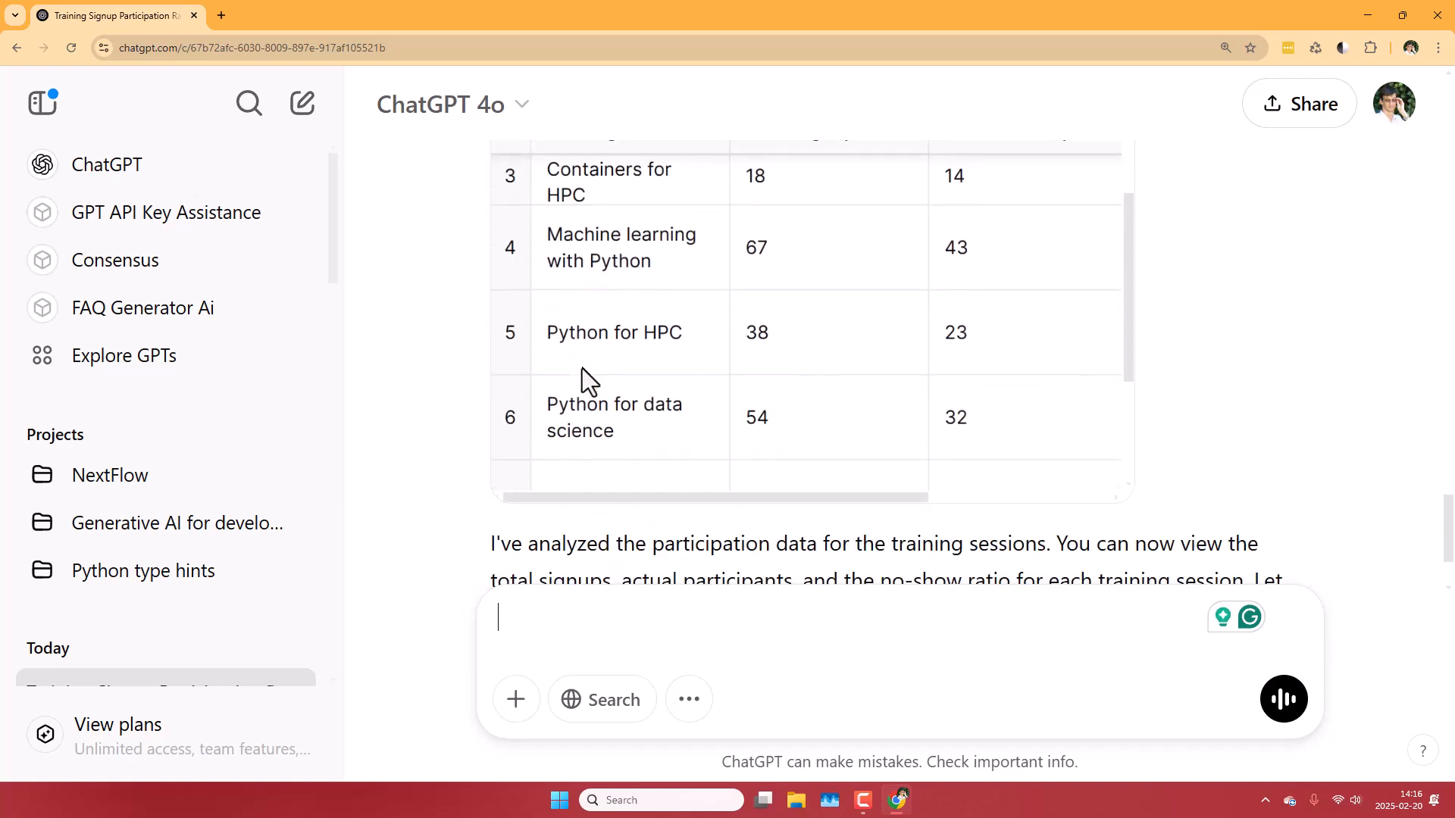
pyautogui.scroll(-4, 583, 368)
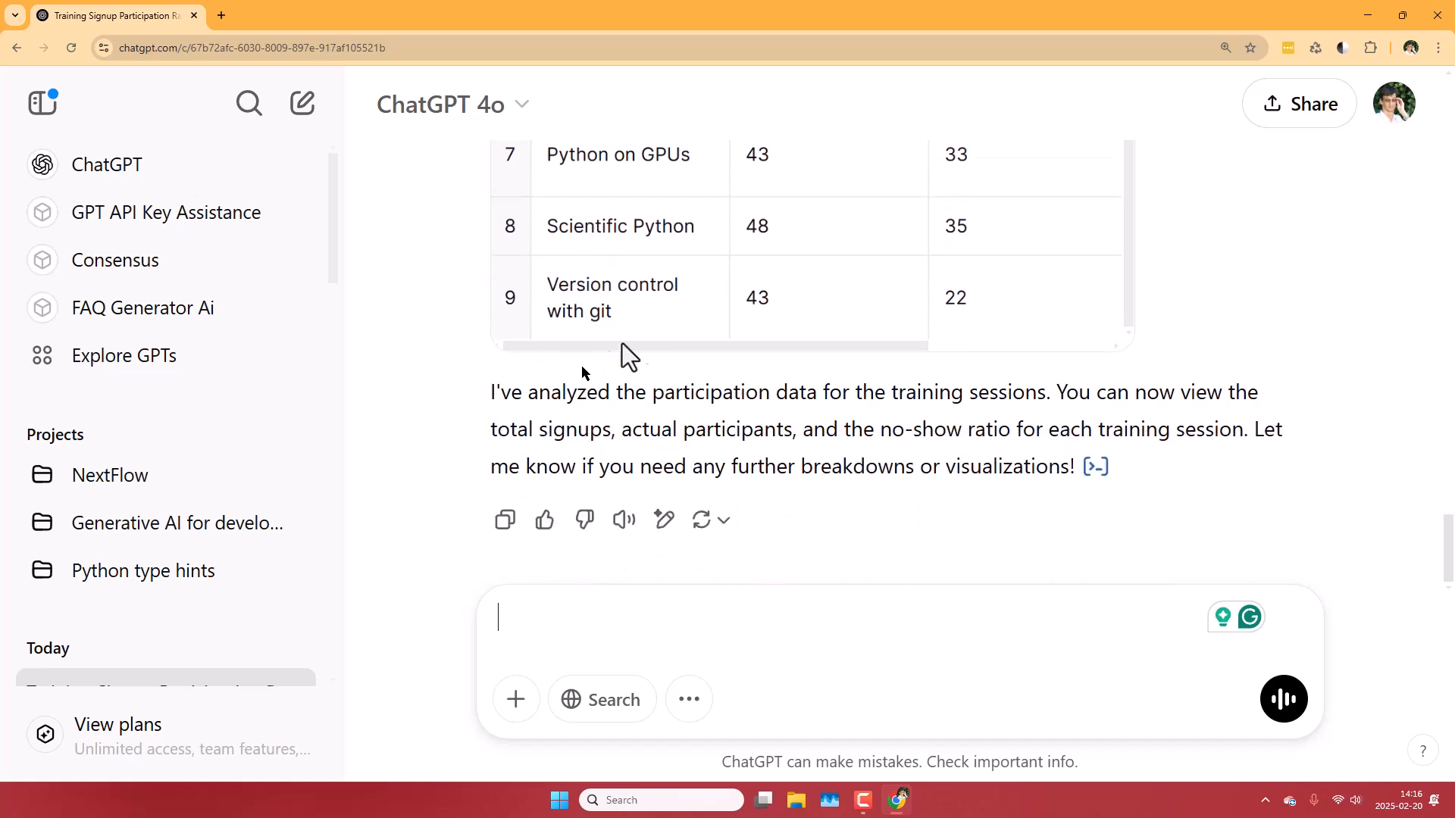
pyautogui.scroll(1, 683, 318)
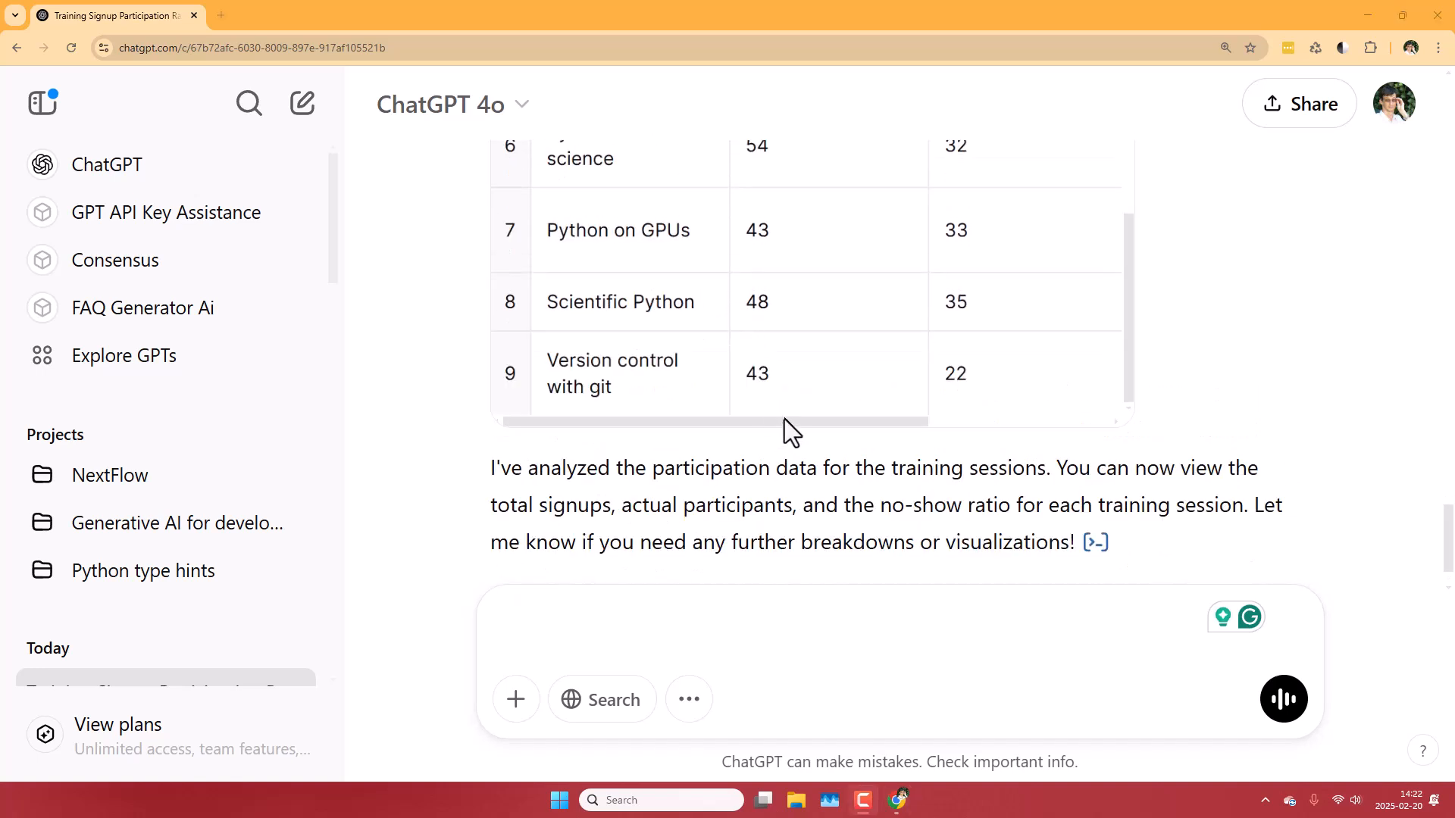
# Examine the no-show ratio column of the Training Participation Summary for all trainings
pyautogui.moveTo(797, 425); pyautogui.dragTo(938, 424)
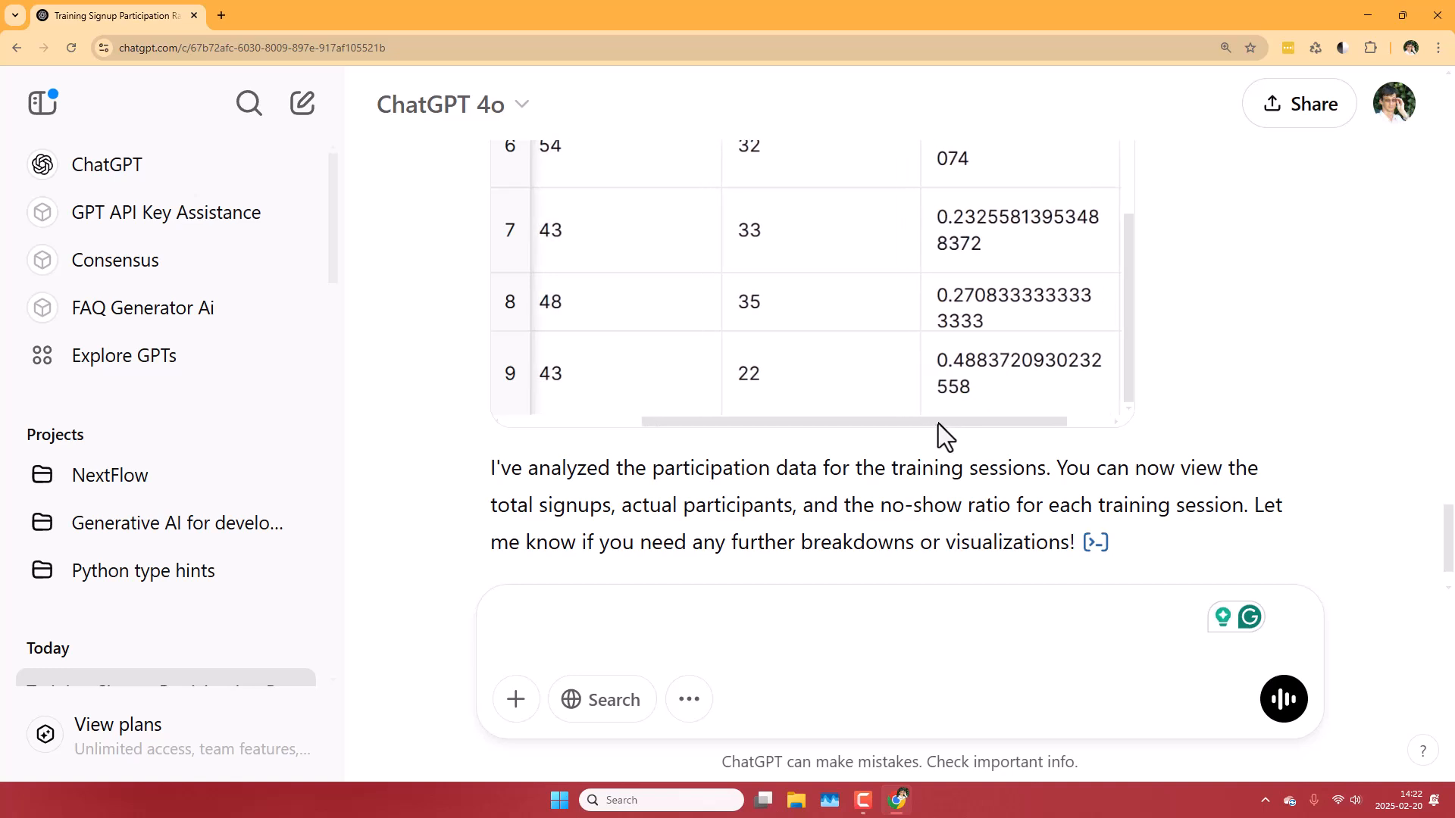
pyautogui.scroll(5, 936, 401)
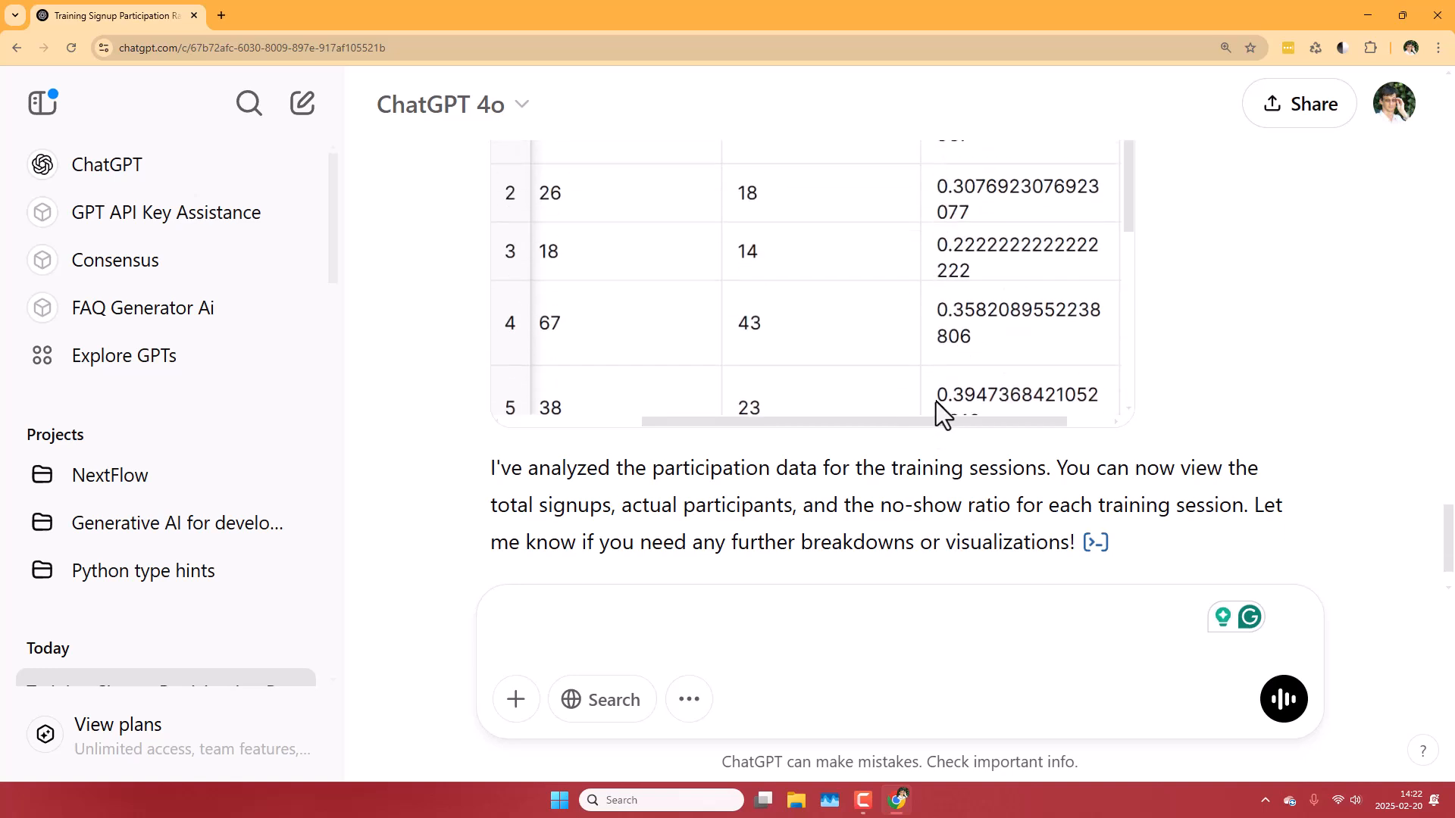
pyautogui.scroll(5, 935, 401)
pyautogui.scroll(-5, 936, 401)
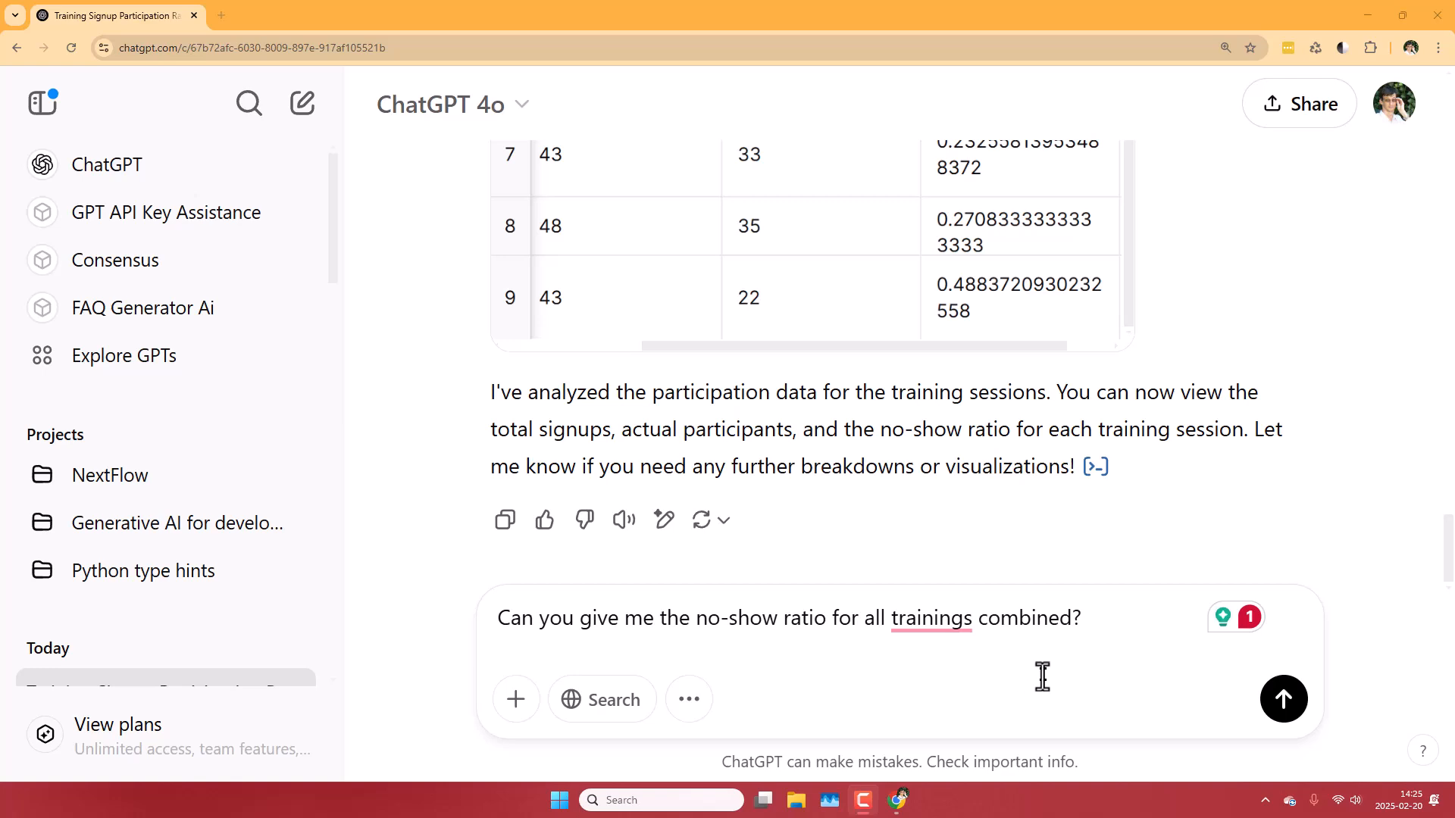
# Ask for the no-show ratio for all trainings combined, and whether any training sessions in the data have been scheduled multiple times
pyautogui.click(1285, 701)
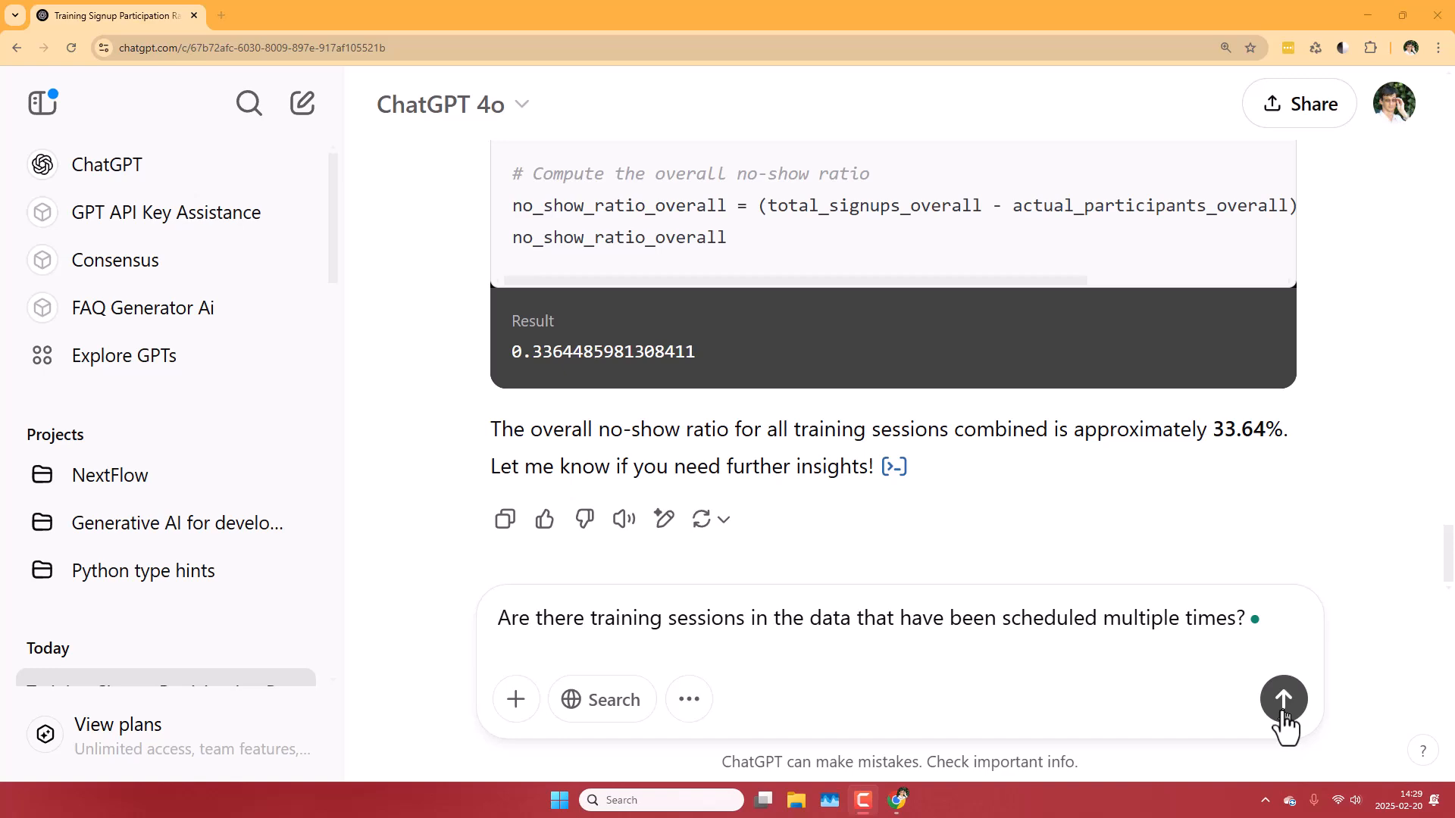
pyautogui.click(1283, 713)
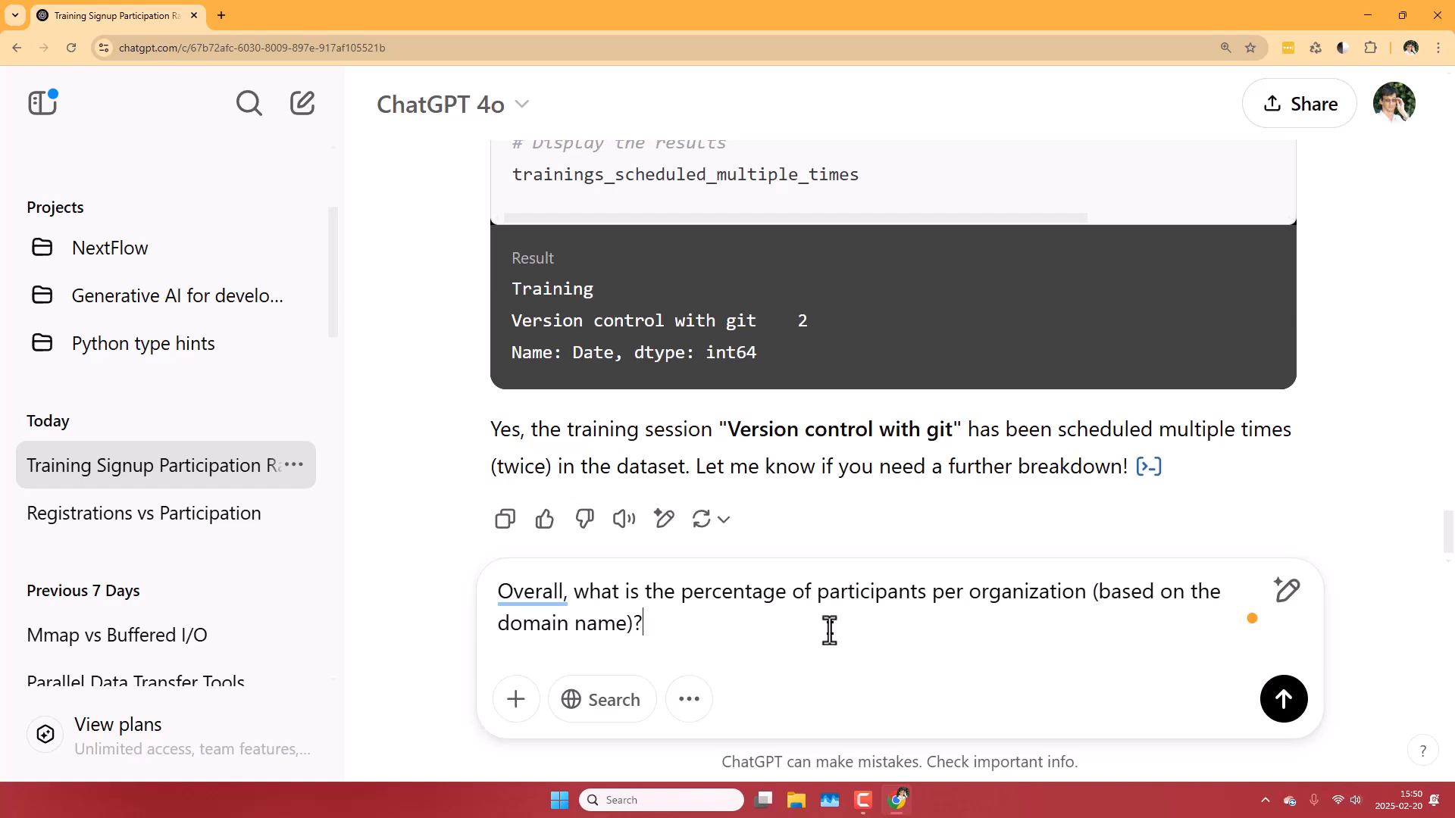
# Ask for the overall percentage of participants per organization, based on the domain name, and bring up the resulting table
pyautogui.press('Return')
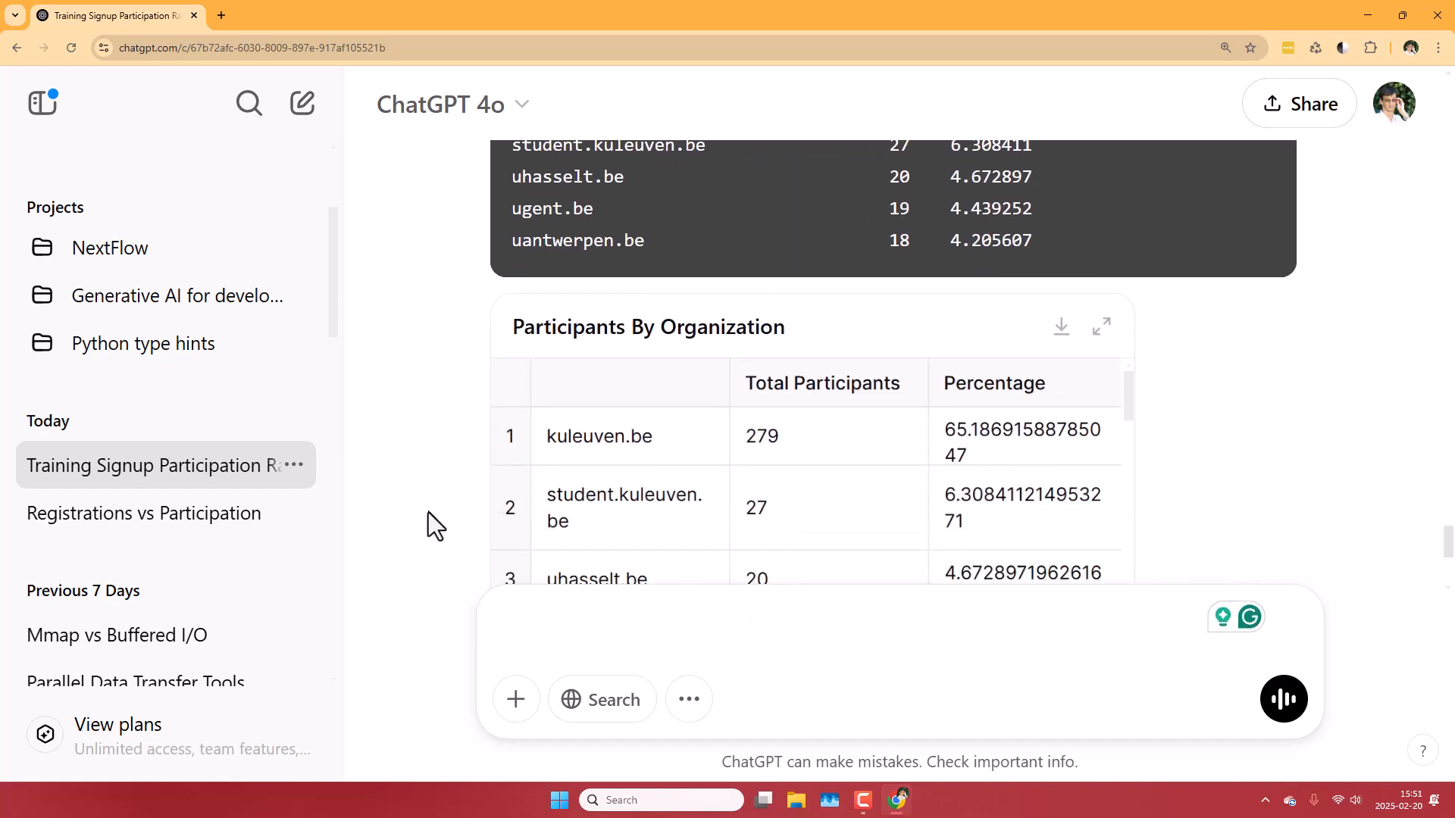
pyautogui.scroll(-2, 428, 513)
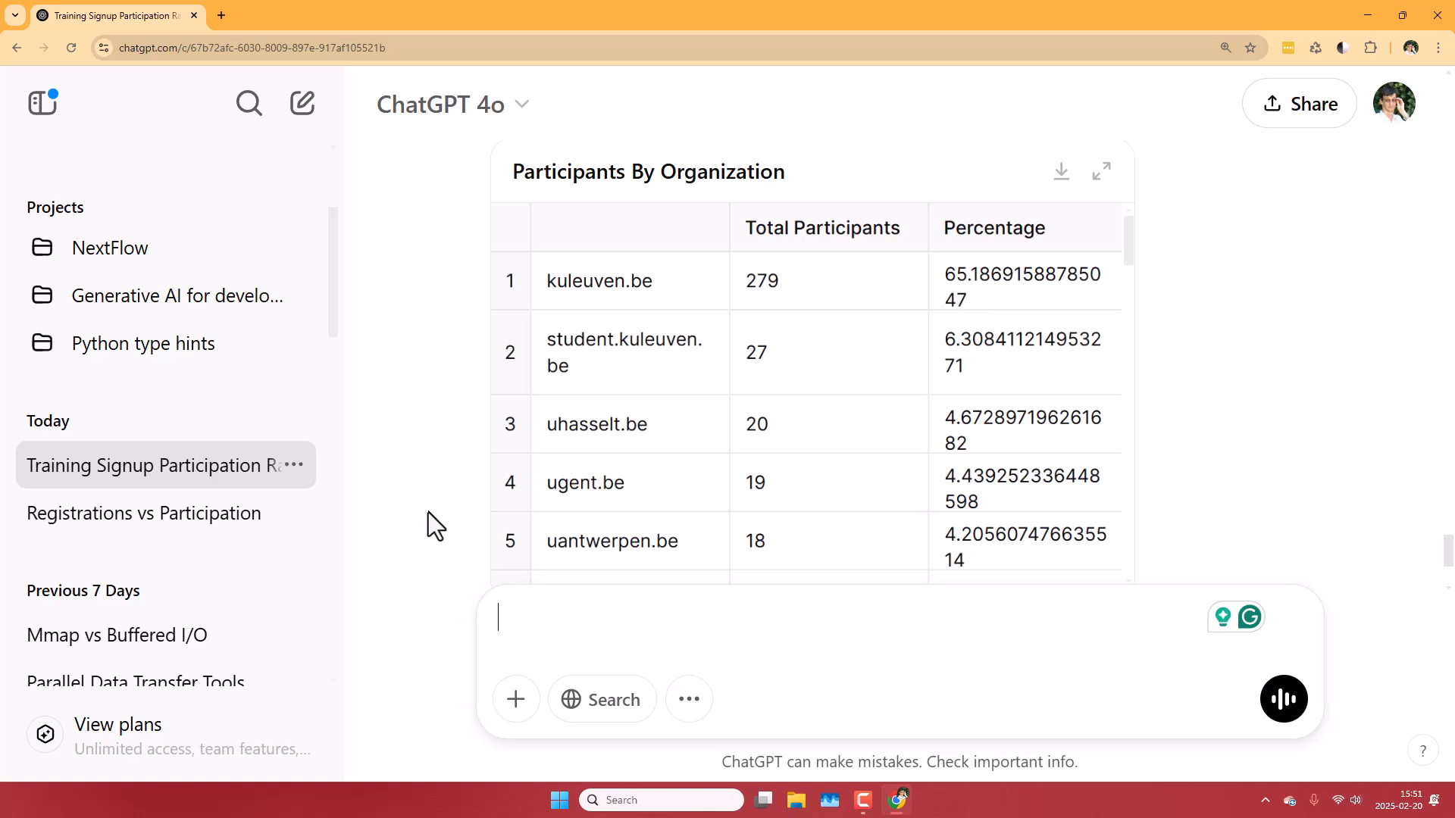
pyautogui.scroll(-1, 429, 513)
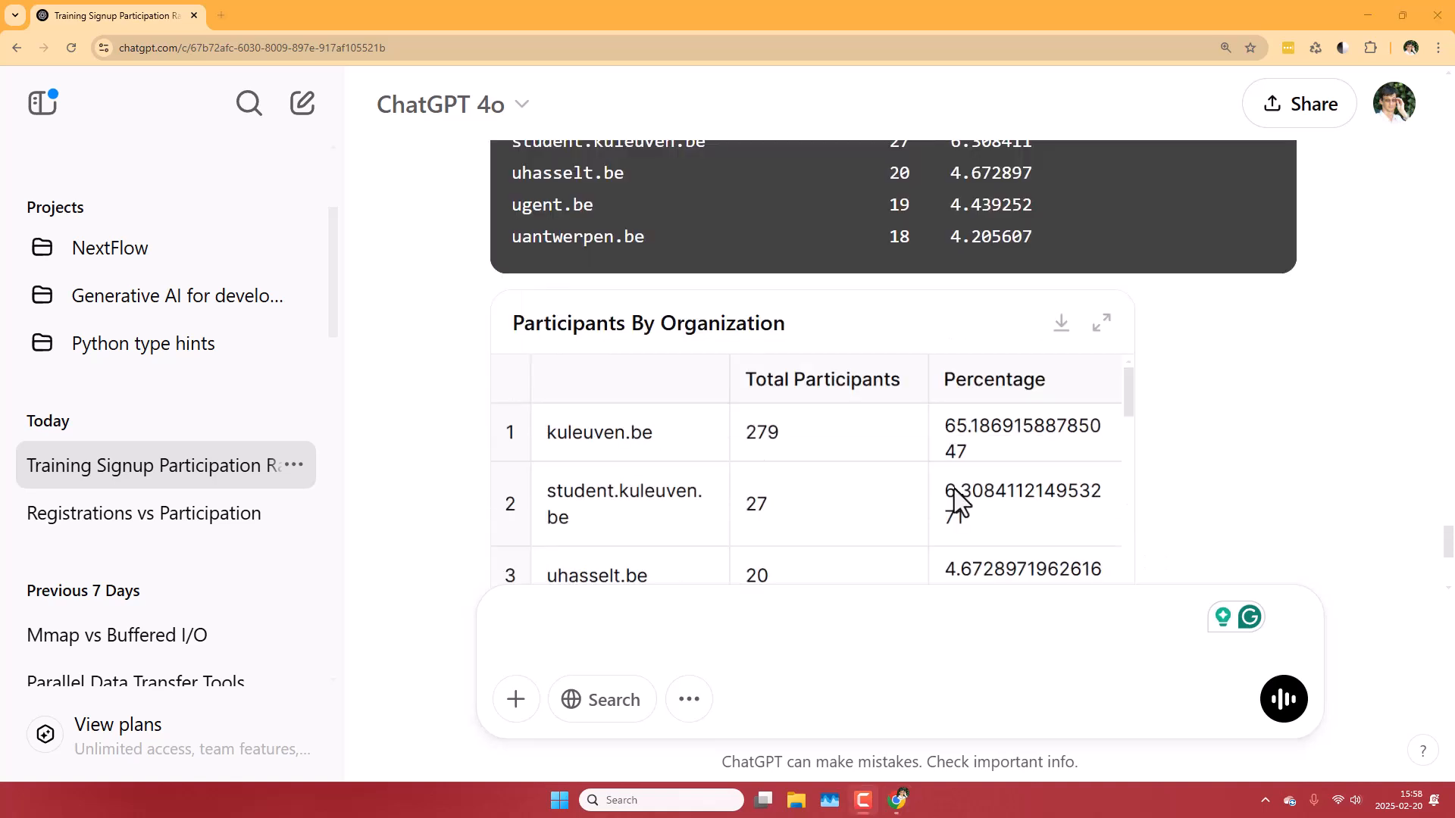
# Examine all rows of the Participants By Organization table, checking each domain's total participants and percentage
pyautogui.scroll(-6, 954, 489)
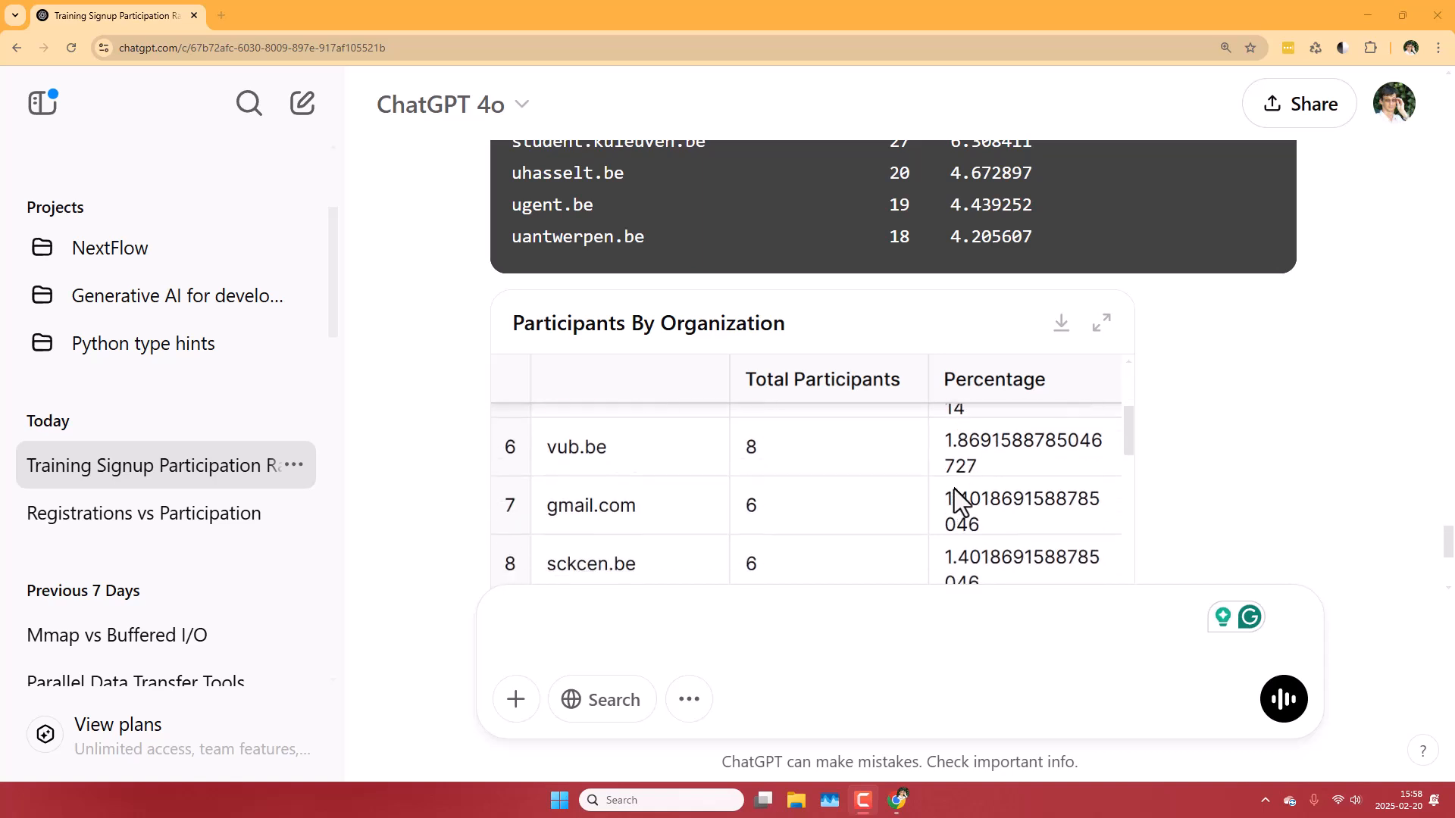
pyautogui.scroll(-3, 954, 489)
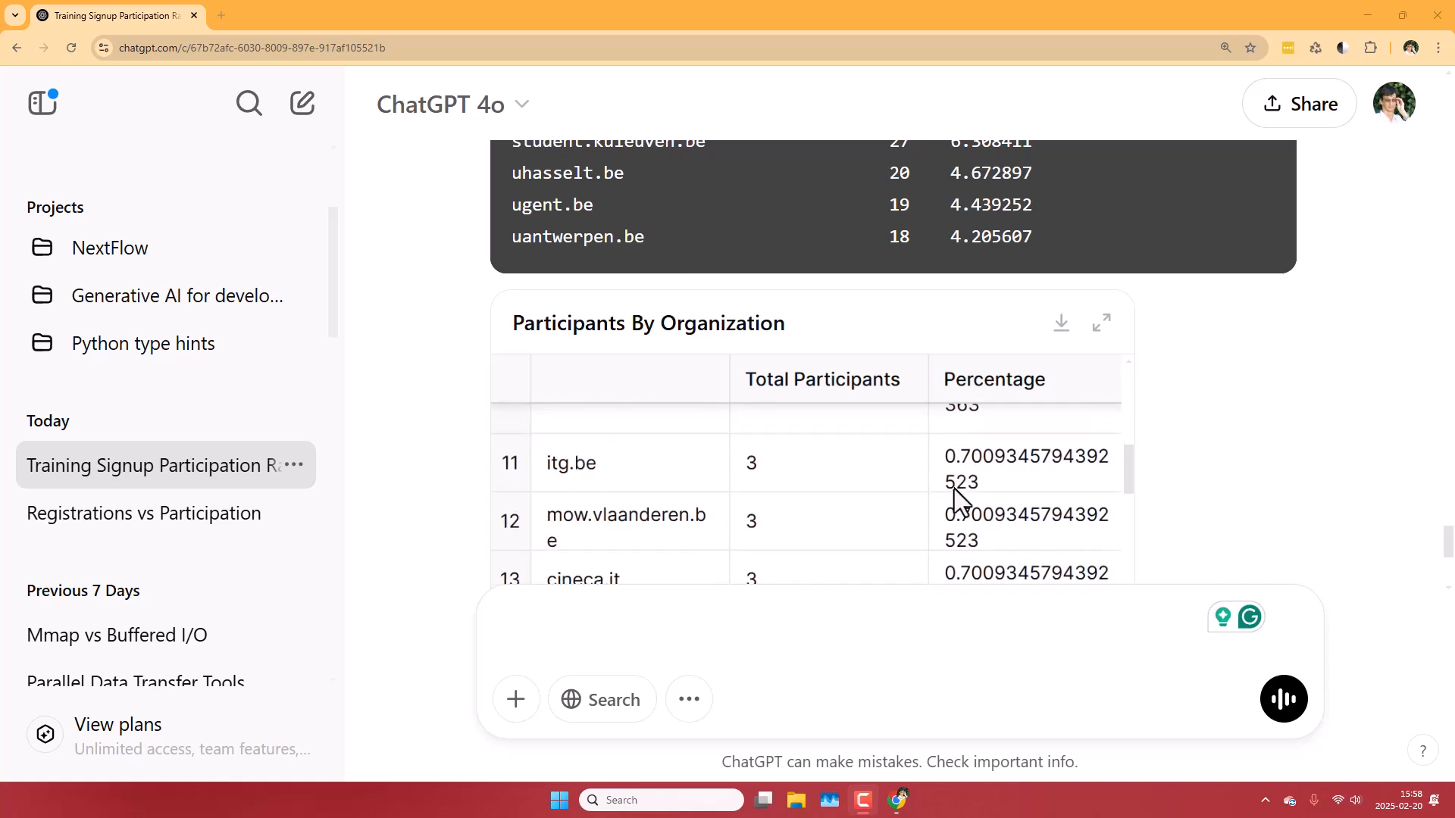
pyautogui.scroll(-1, 956, 500)
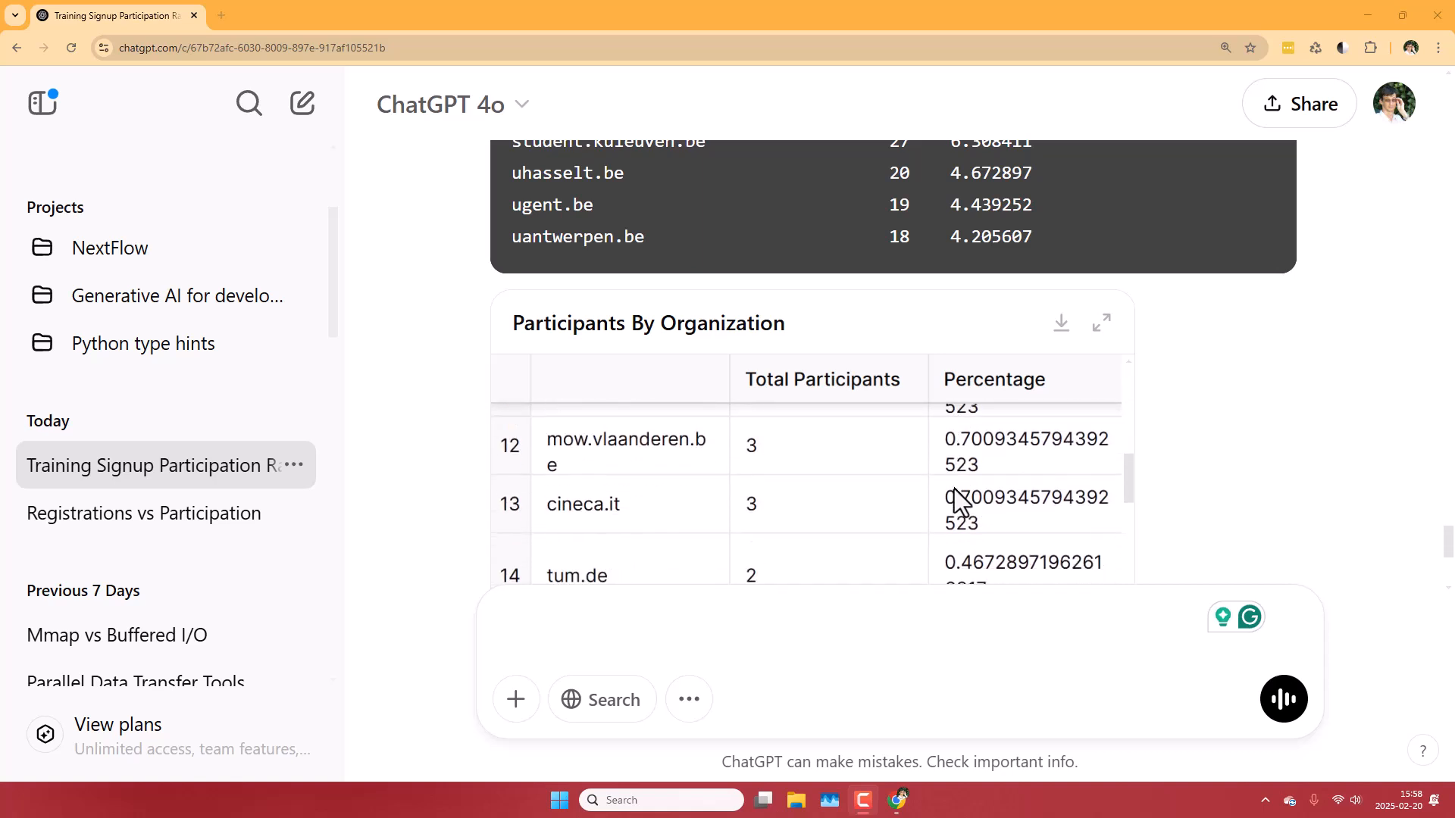
pyautogui.scroll(-3, 956, 501)
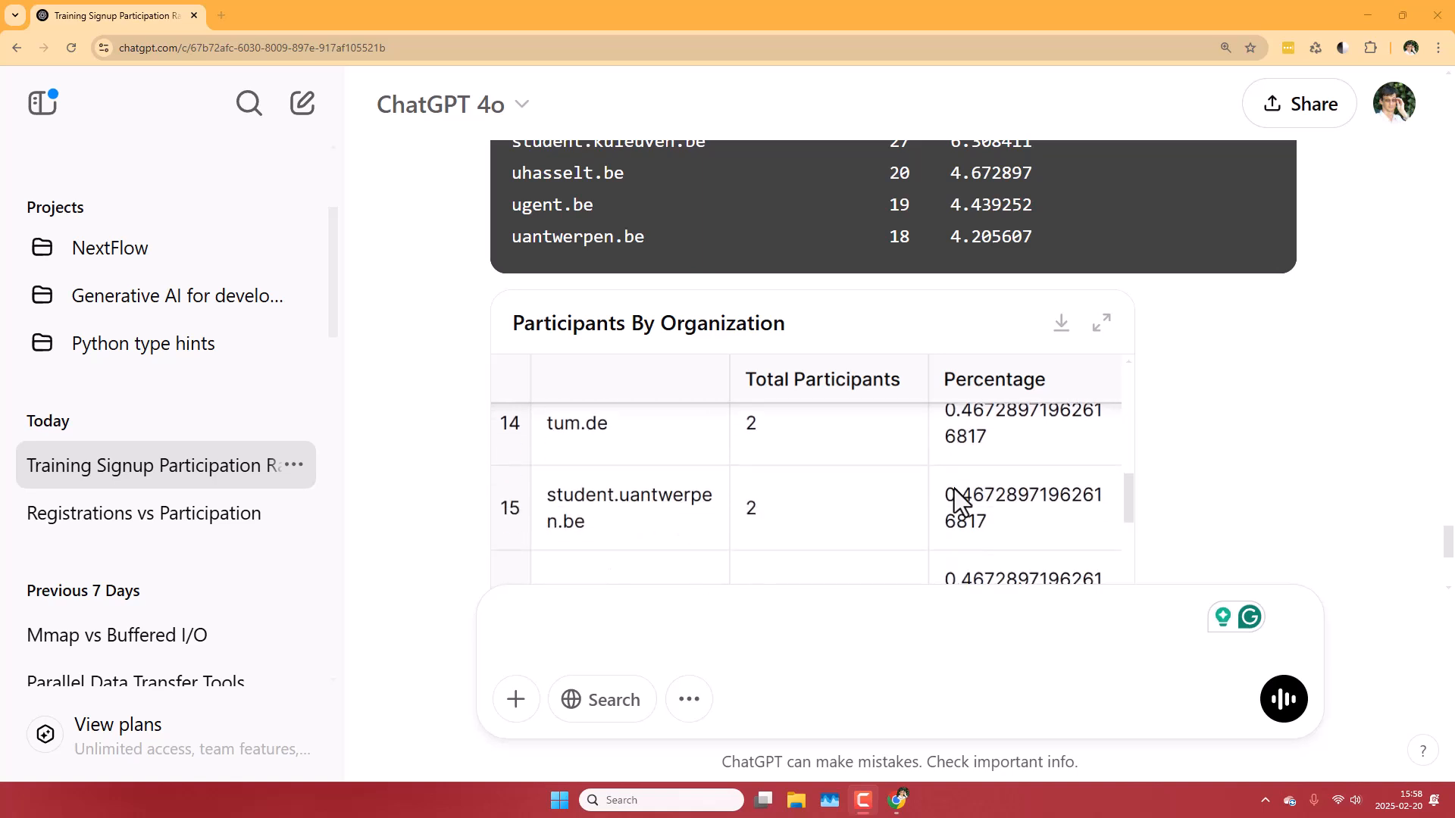
pyautogui.scroll(-3, 954, 489)
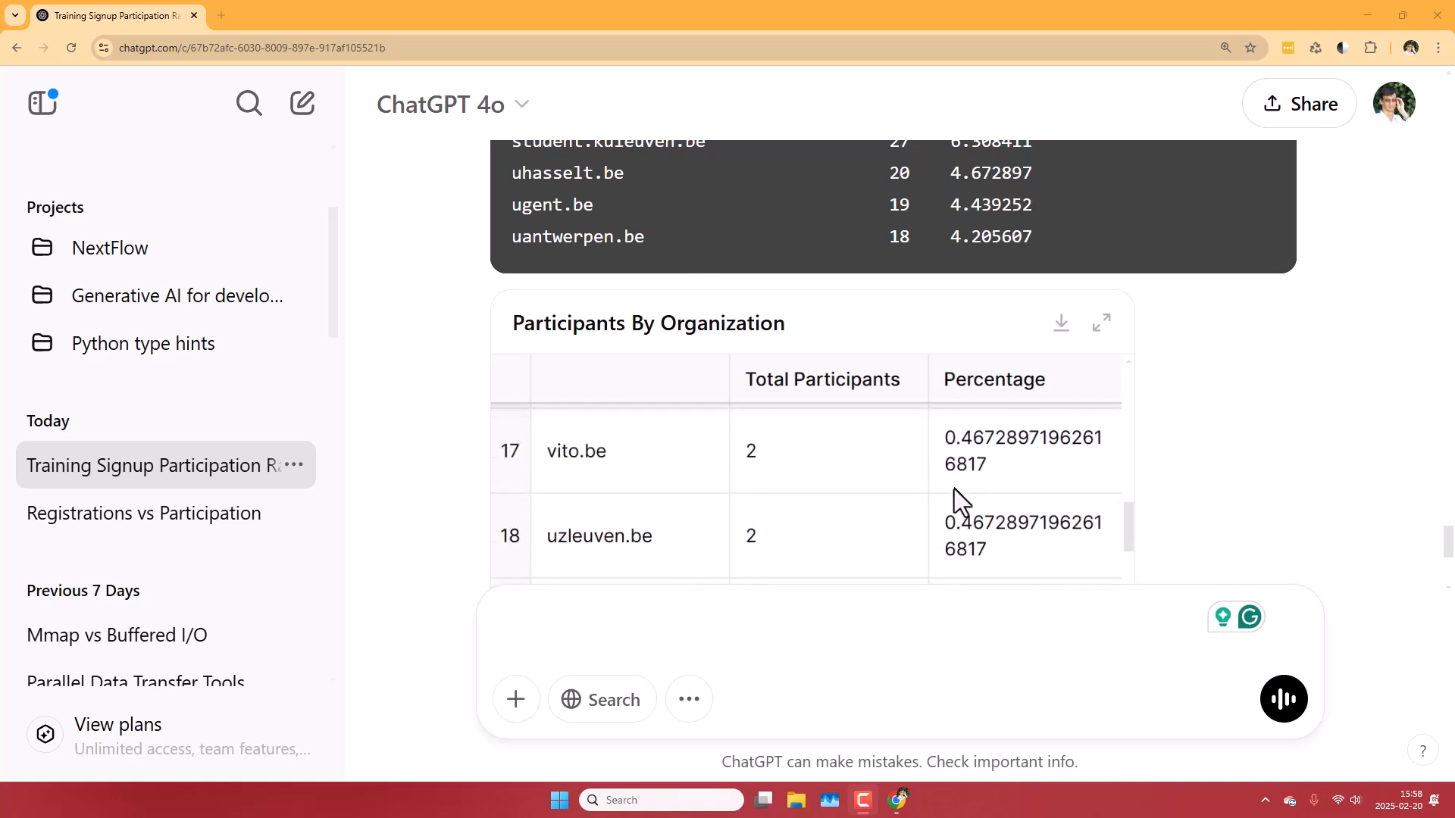
pyautogui.scroll(-1, 954, 489)
pyautogui.scroll(-1, 953, 489)
pyautogui.scroll(-1, 953, 489)
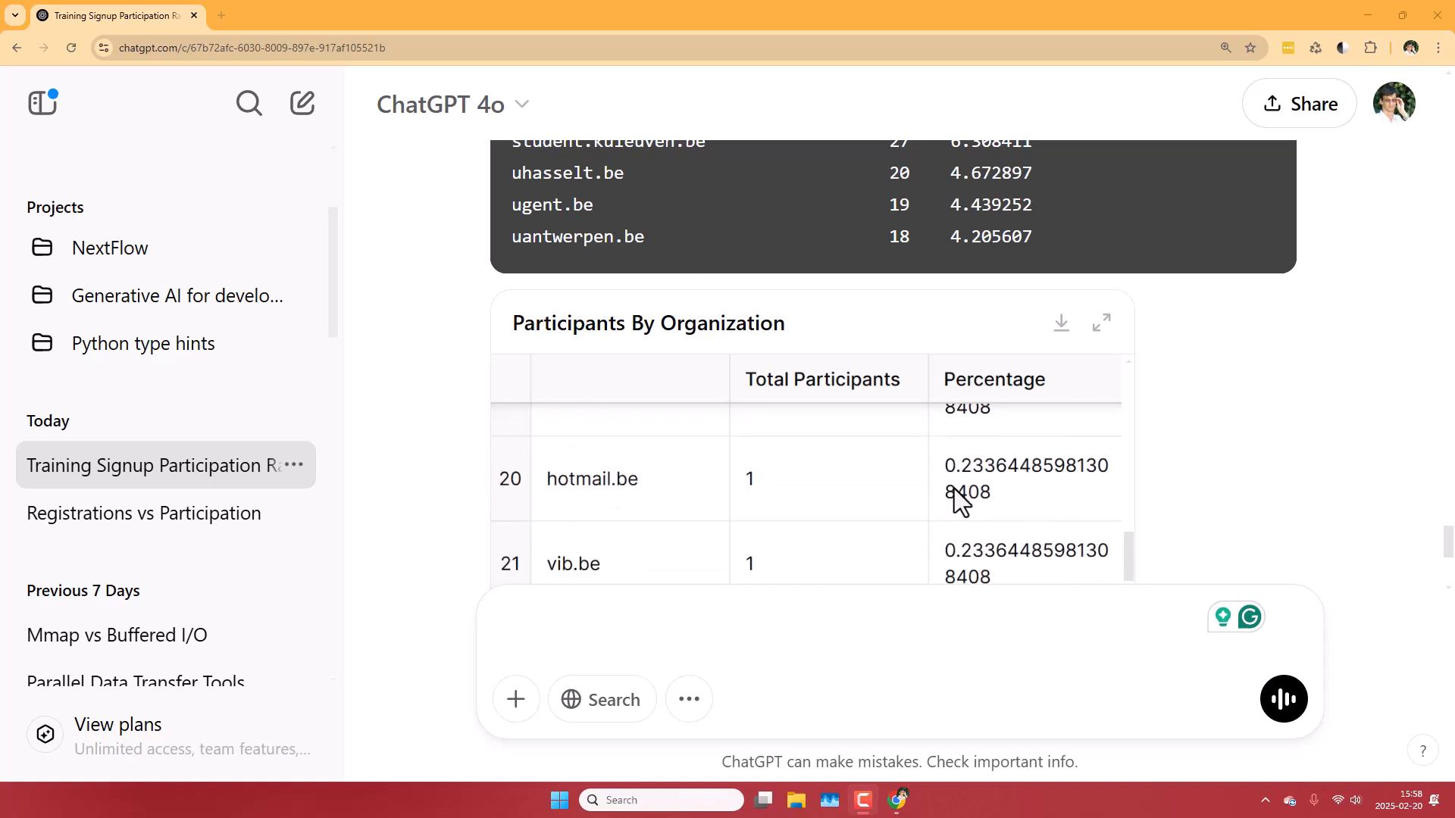
pyautogui.scroll(-2, 953, 489)
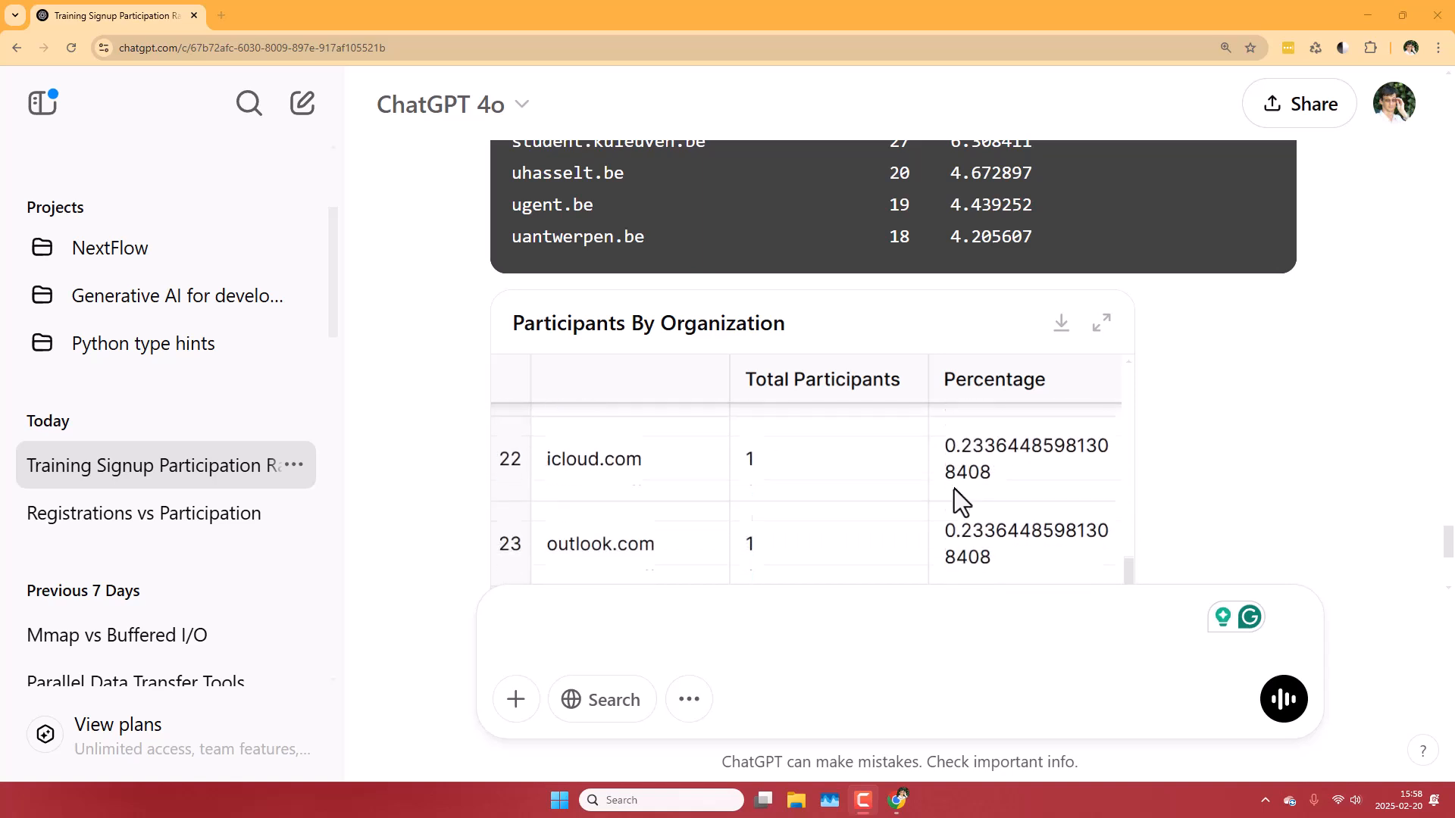
pyautogui.scroll(-1, 956, 500)
pyautogui.scroll(-3, 955, 490)
pyautogui.scroll(-2, 954, 489)
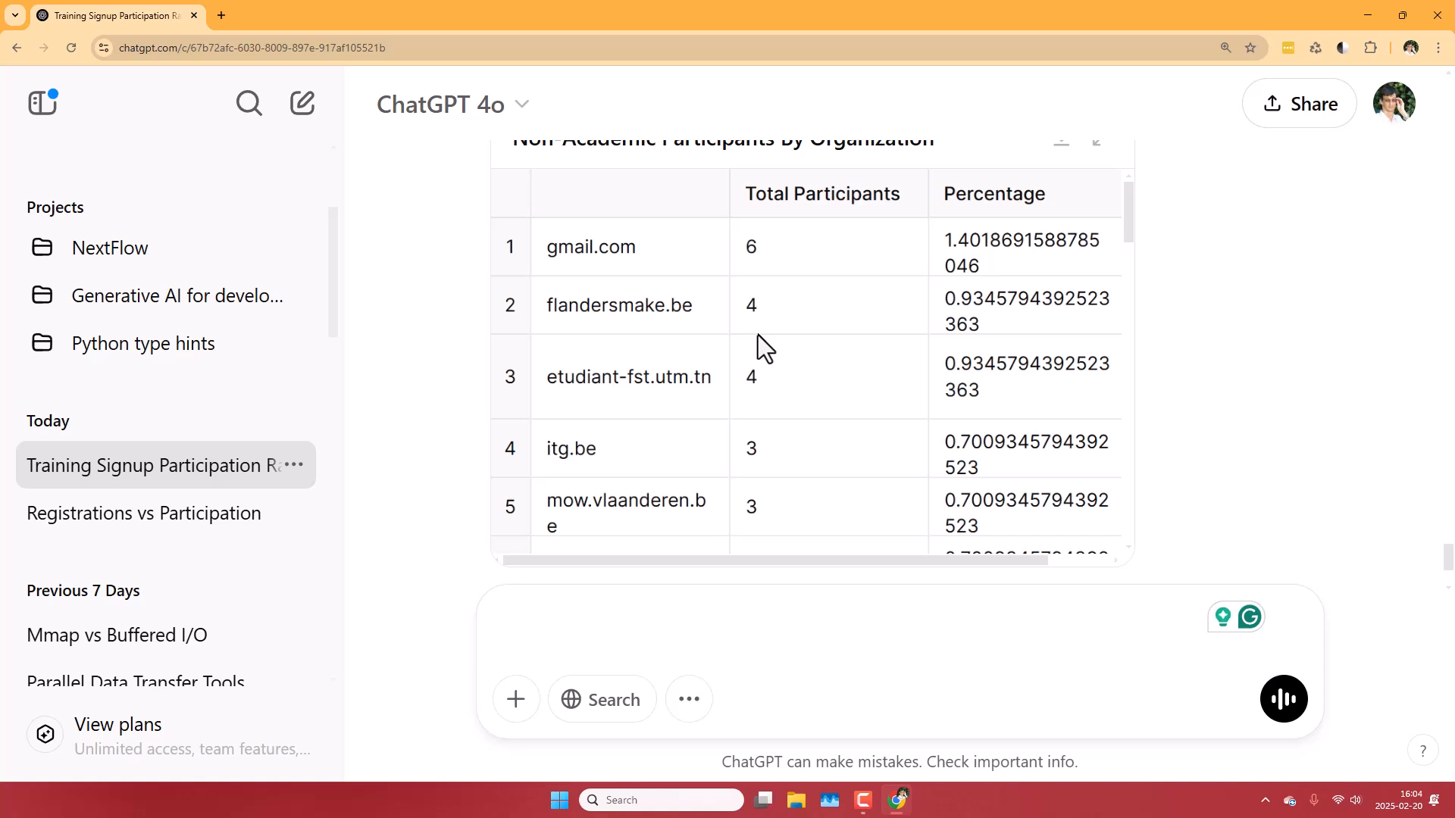
# Check which domains are listed in the Non-Academic Participants By Organization table
pyautogui.scroll(-1, 758, 336)
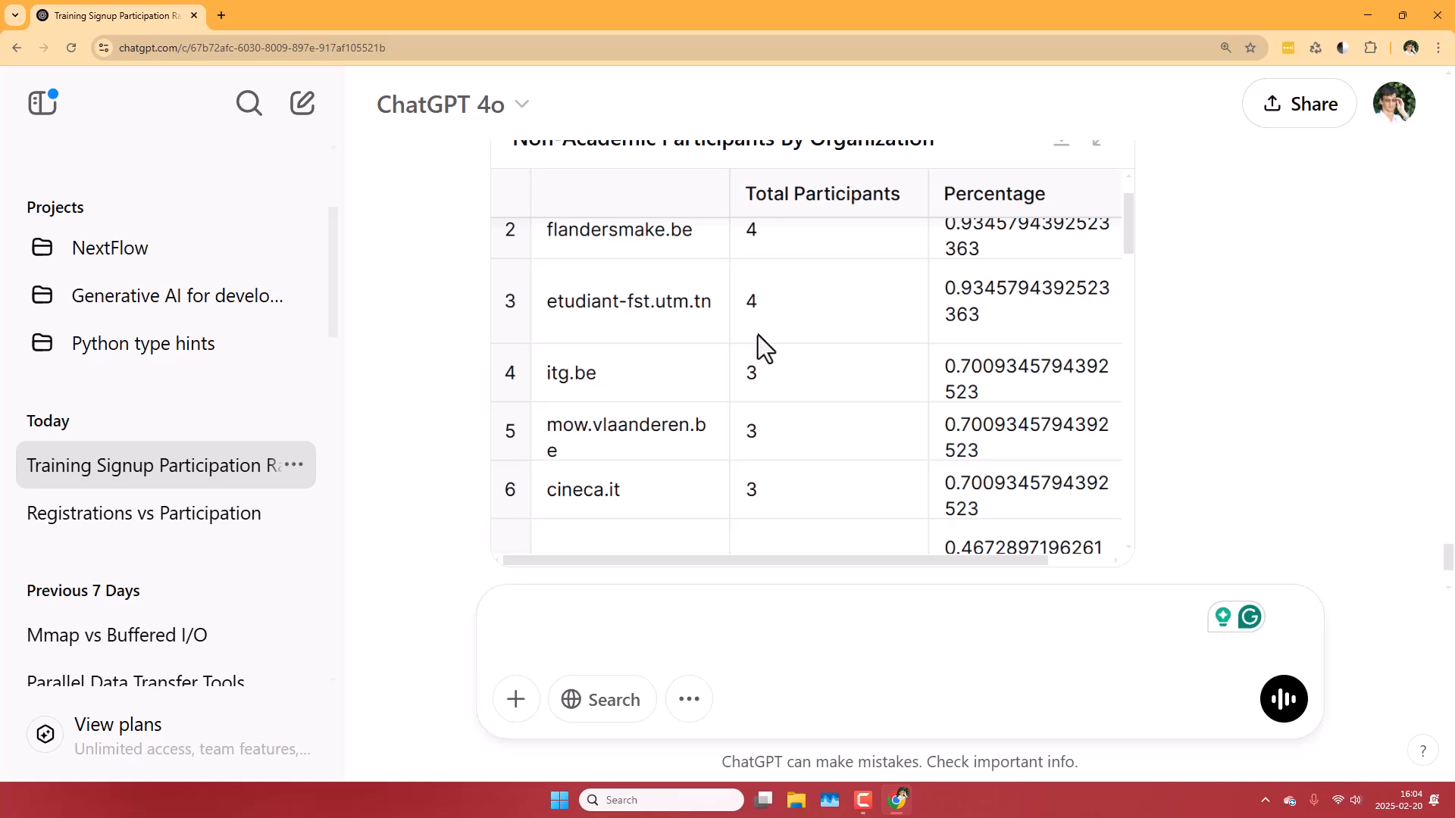
pyautogui.scroll(-3, 758, 336)
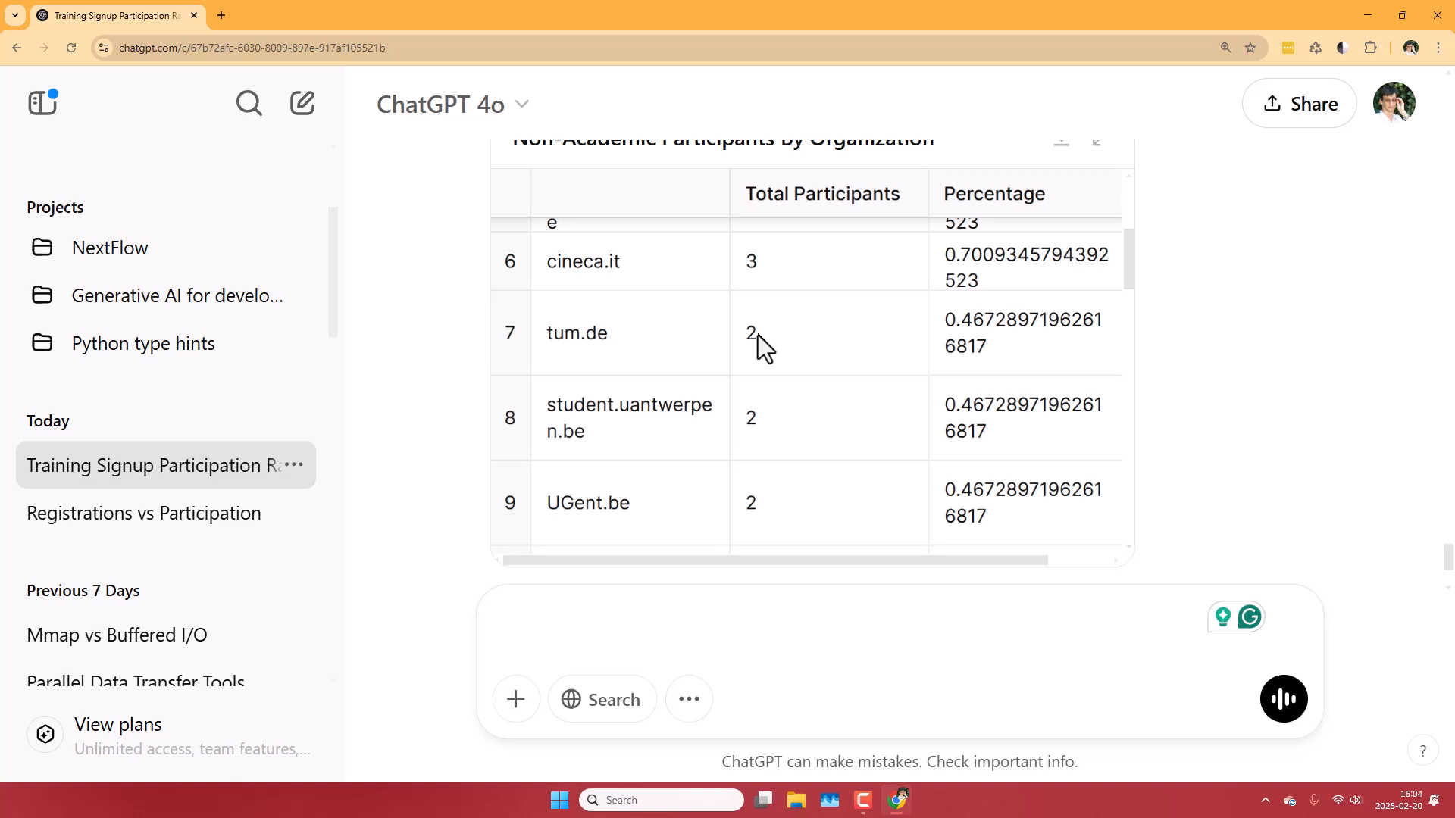
pyautogui.scroll(-1, 758, 336)
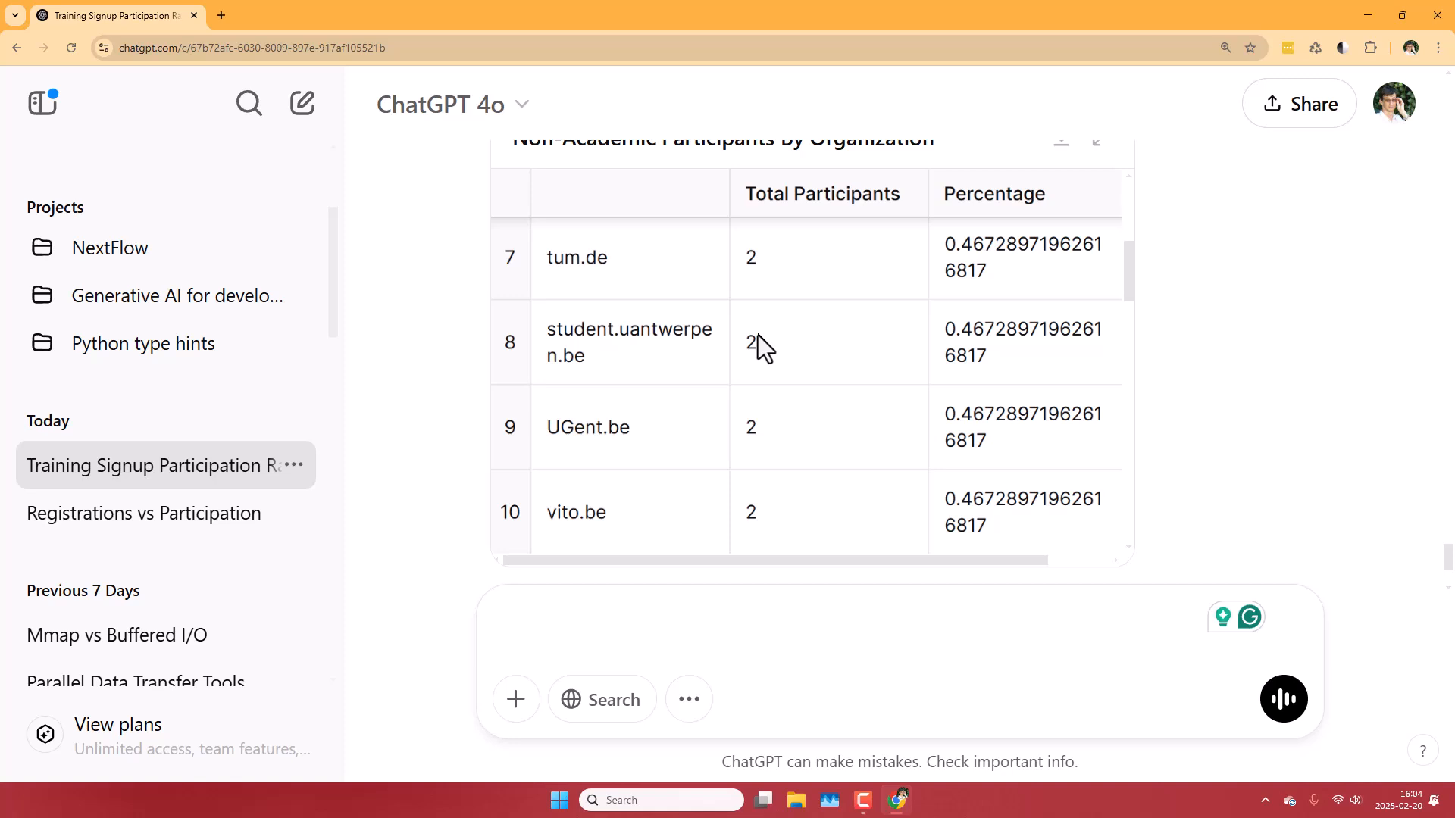
pyautogui.scroll(-1, 759, 334)
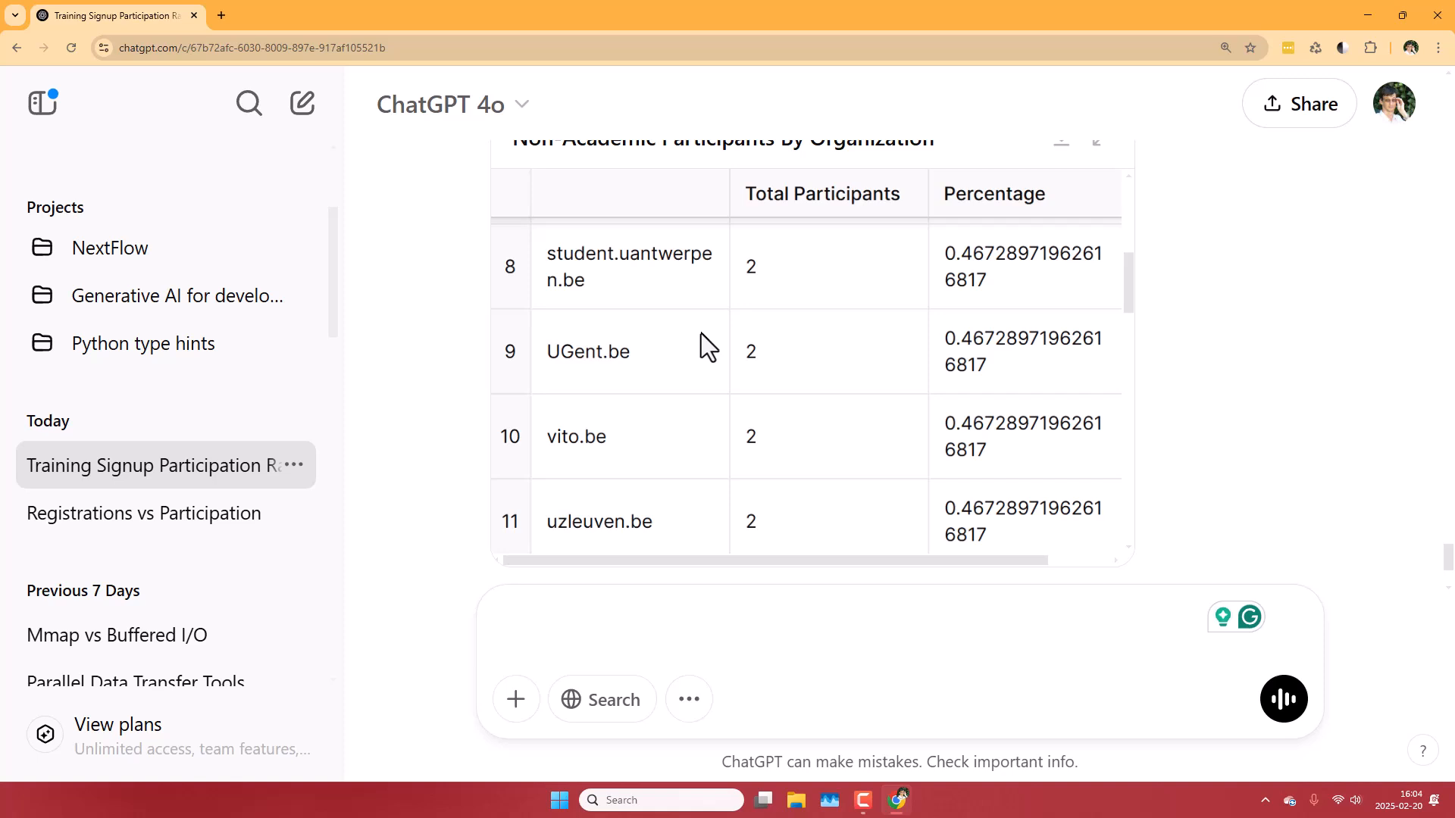
pyautogui.scroll(-1, 702, 333)
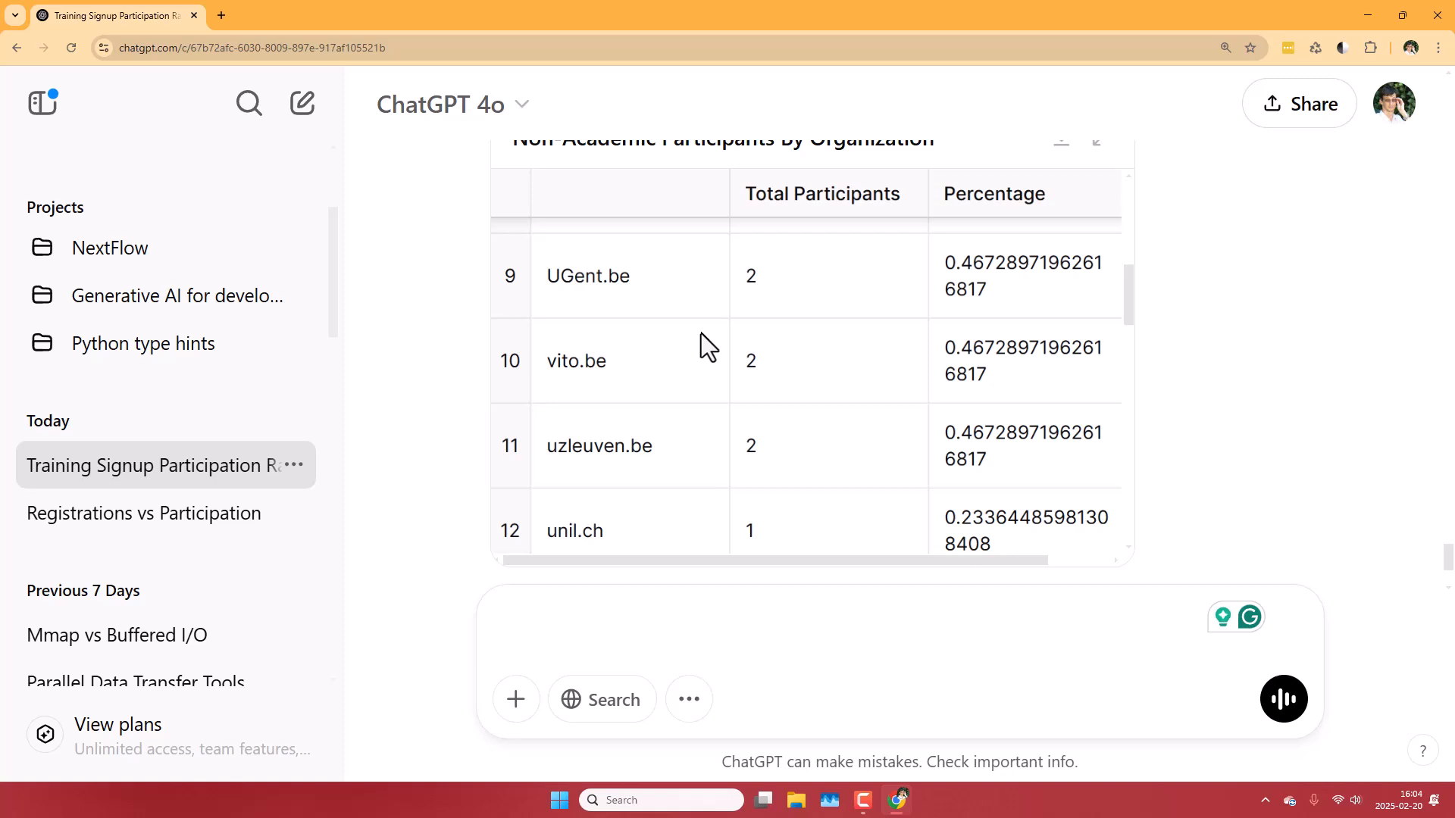
# Read the remaining rows of the non-academic participants table and ask for a list of companies that participated in the training sessions
pyautogui.scroll(-1, 702, 333)
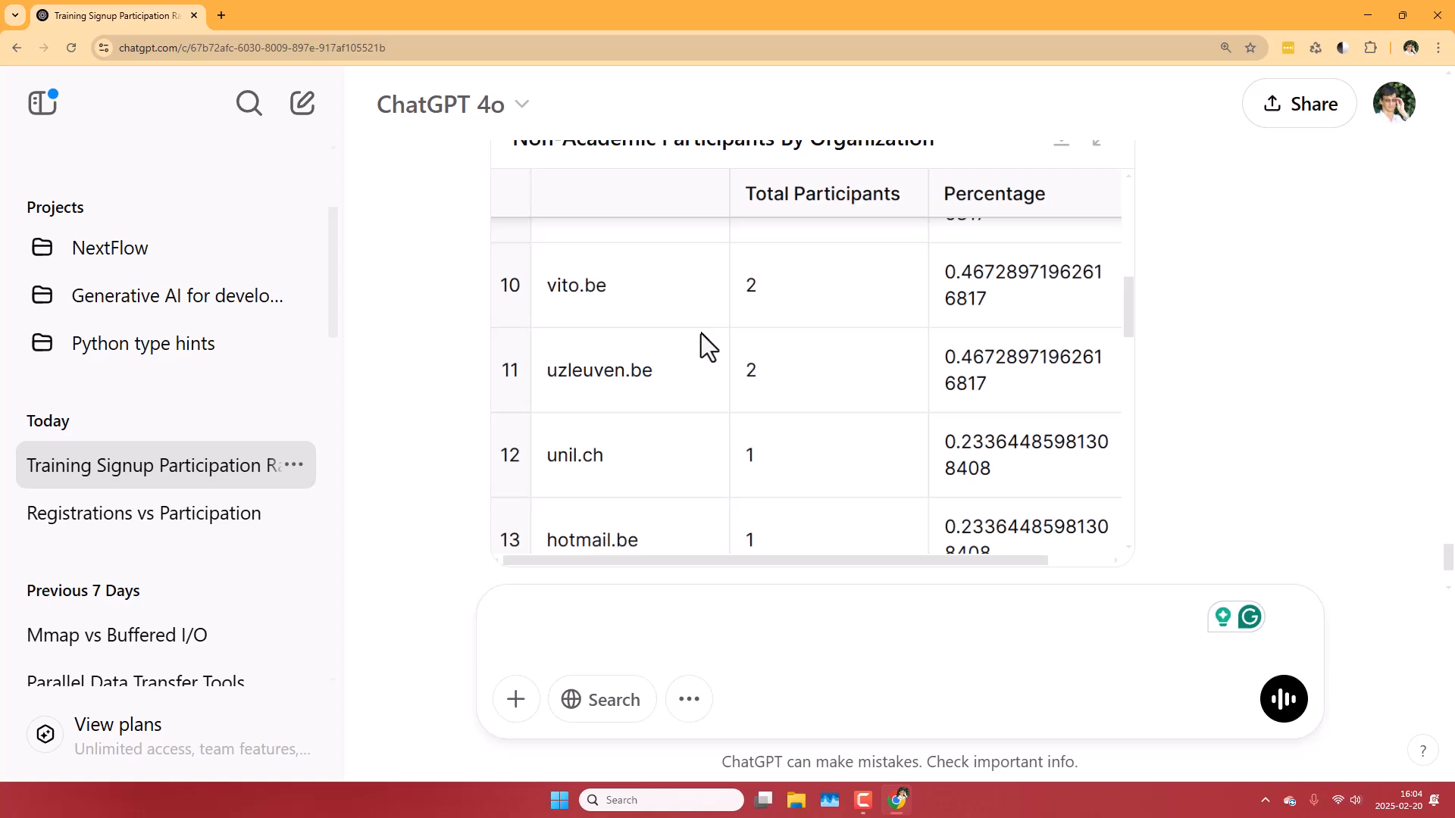
pyautogui.scroll(-1, 701, 333)
pyautogui.scroll(-2, 701, 332)
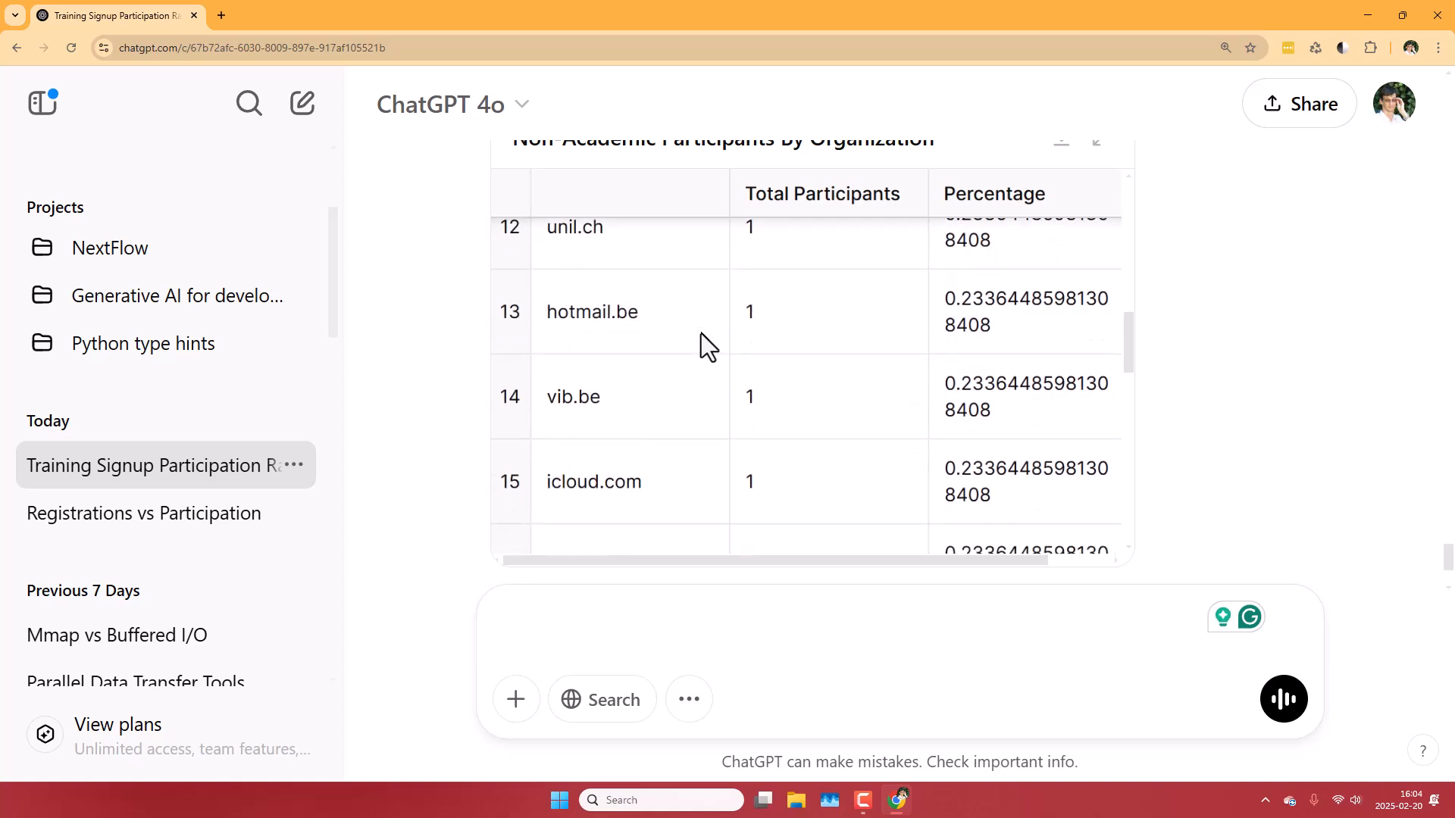
pyautogui.scroll(-2, 702, 333)
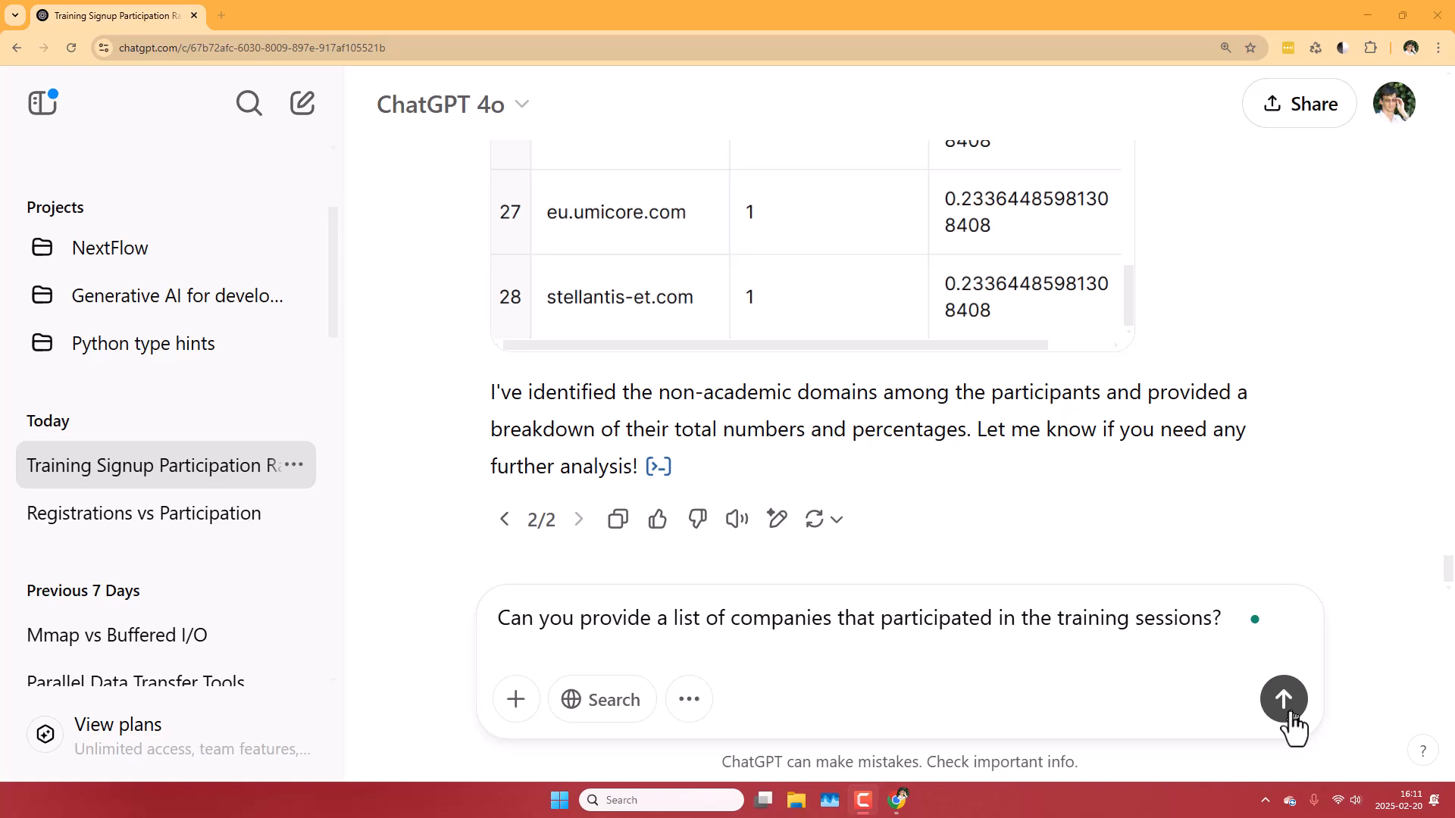
pyautogui.click(1288, 713)
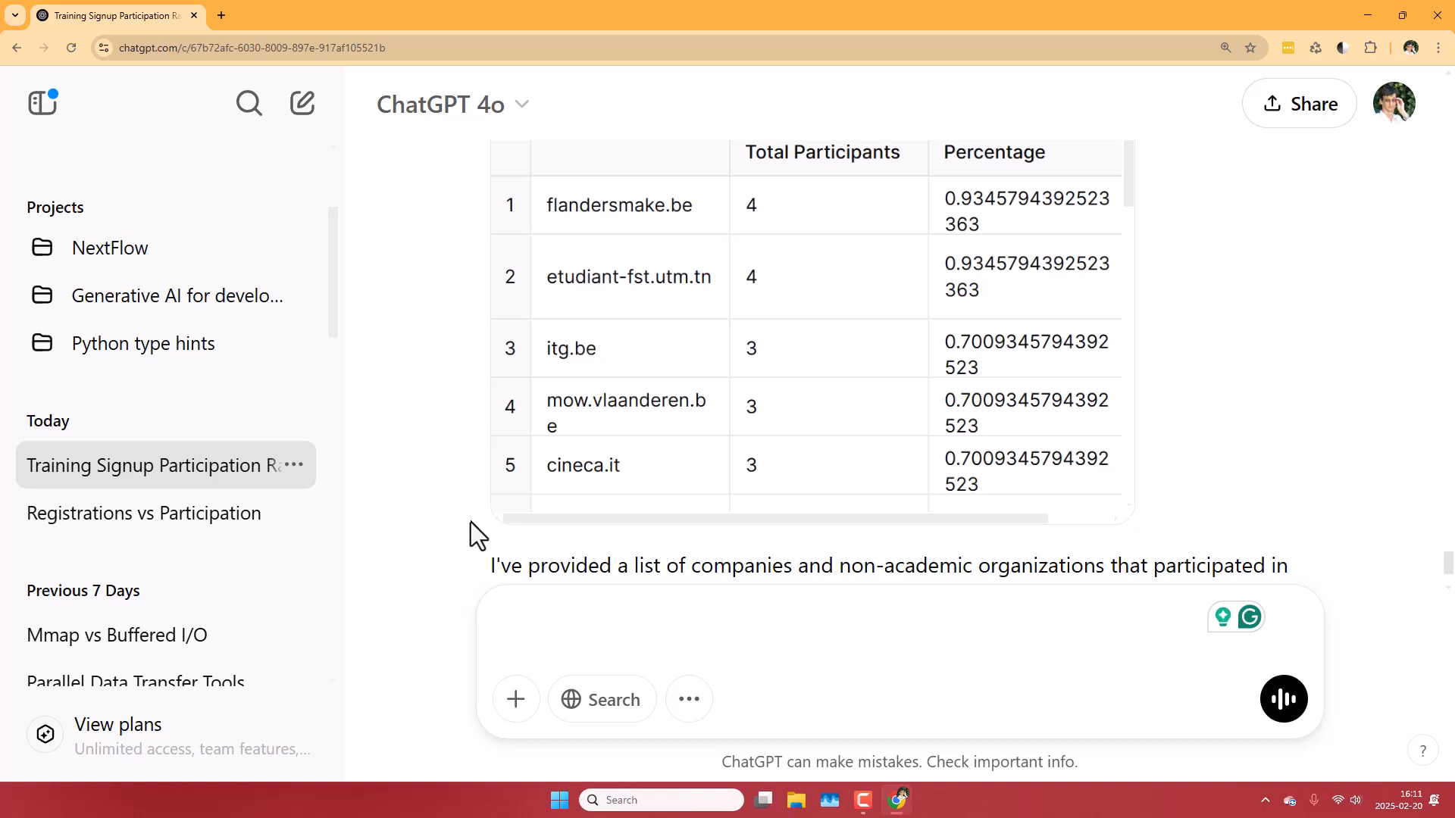
# Examine the domains in the returned list of companies and non-academic organizations for entries that do not belong there
pyautogui.scroll(-3, 672, 365)
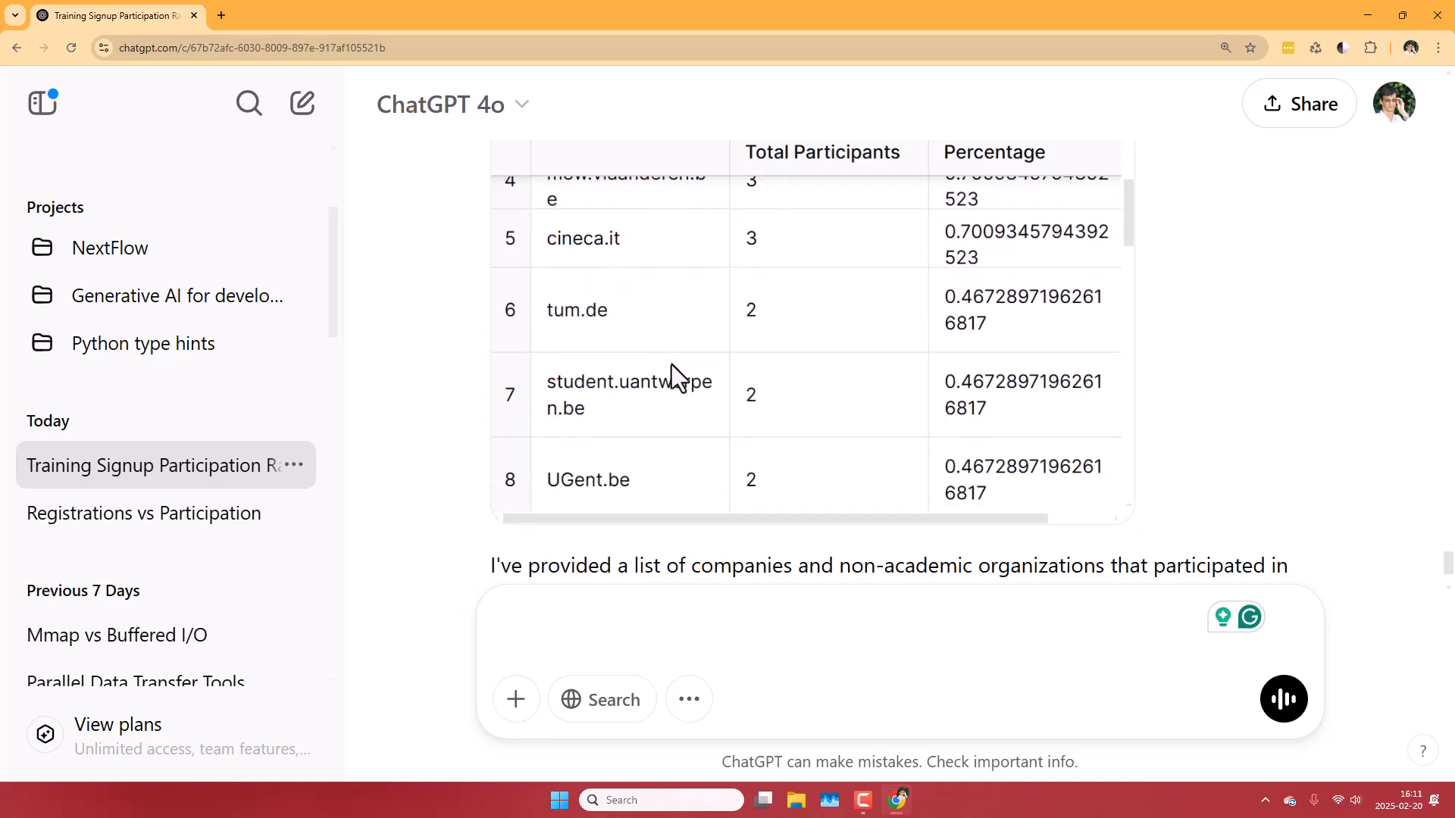
pyautogui.scroll(-3, 673, 365)
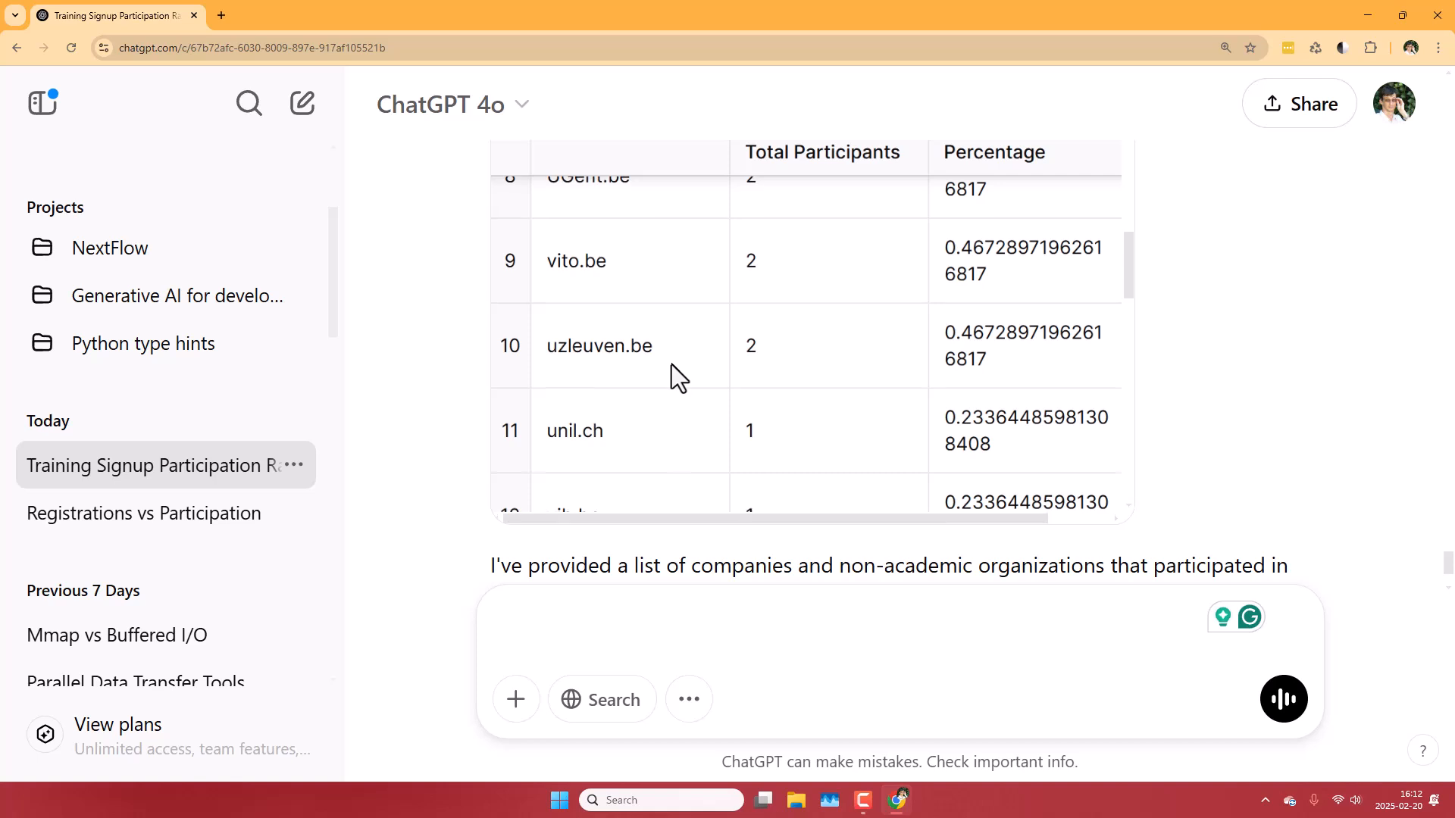
pyautogui.scroll(-3, 671, 364)
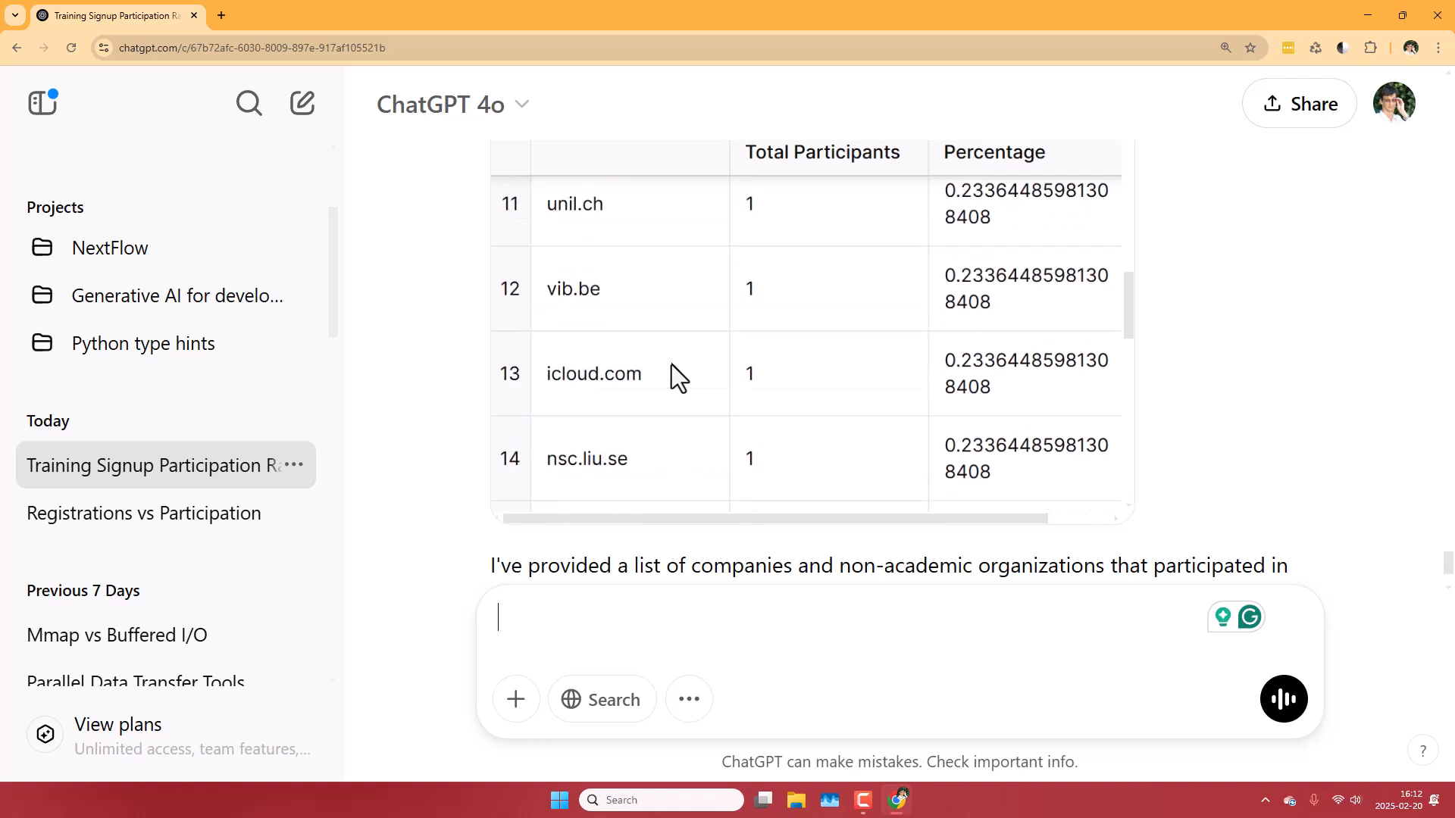
pyautogui.scroll(-2, 672, 366)
pyautogui.scroll(-1, 672, 365)
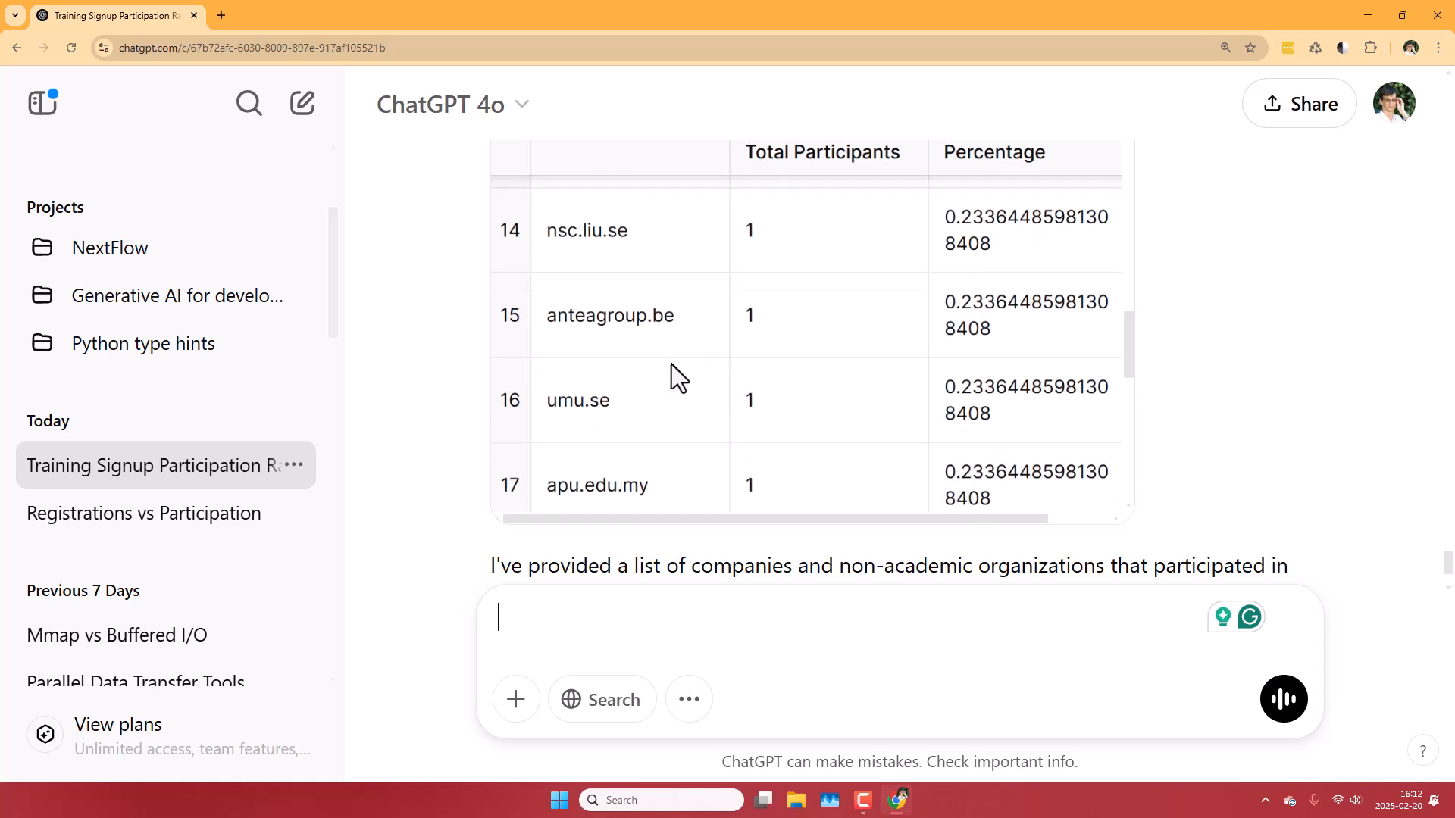
pyautogui.scroll(-3, 671, 365)
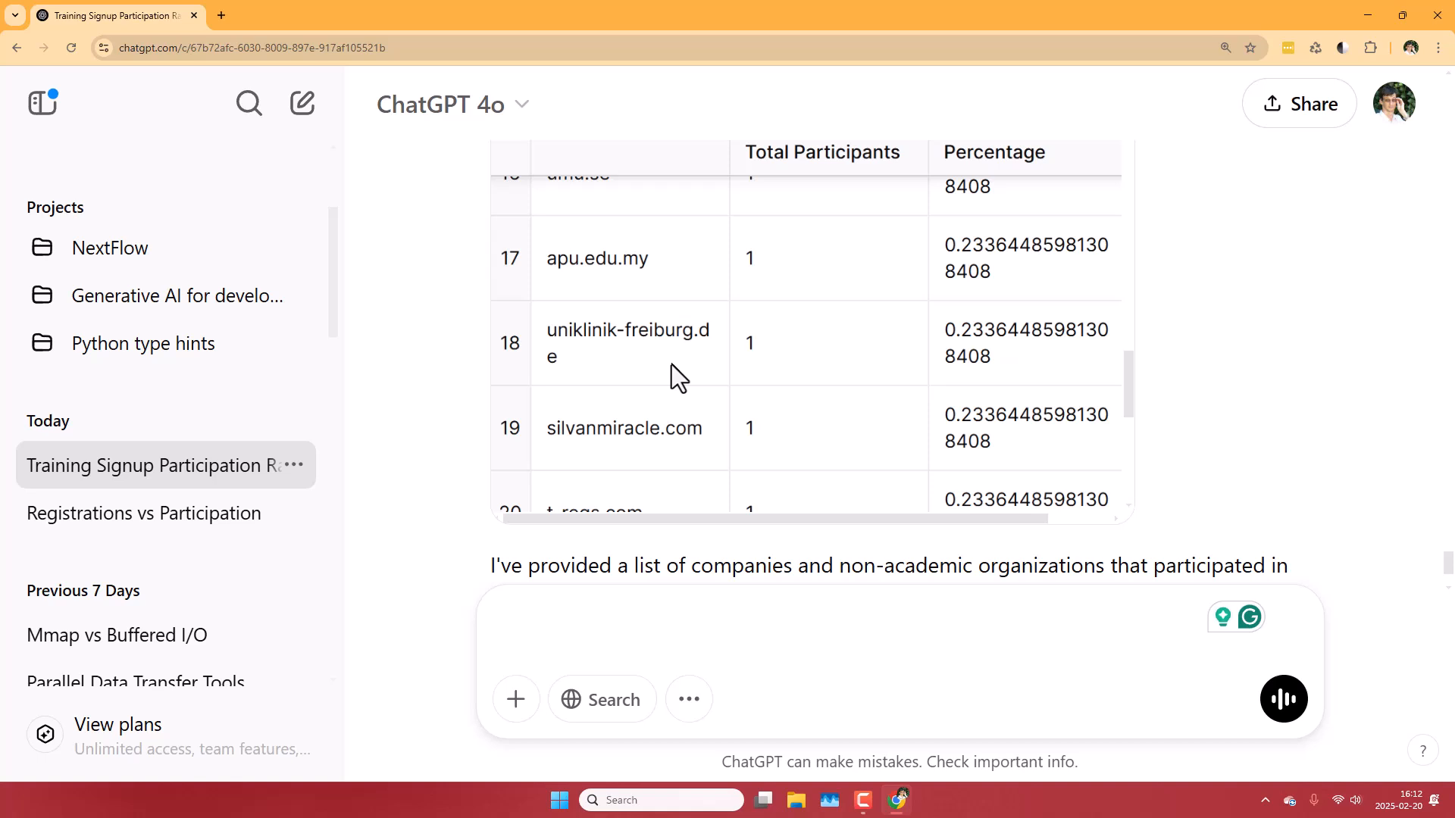
pyautogui.scroll(-3, 672, 365)
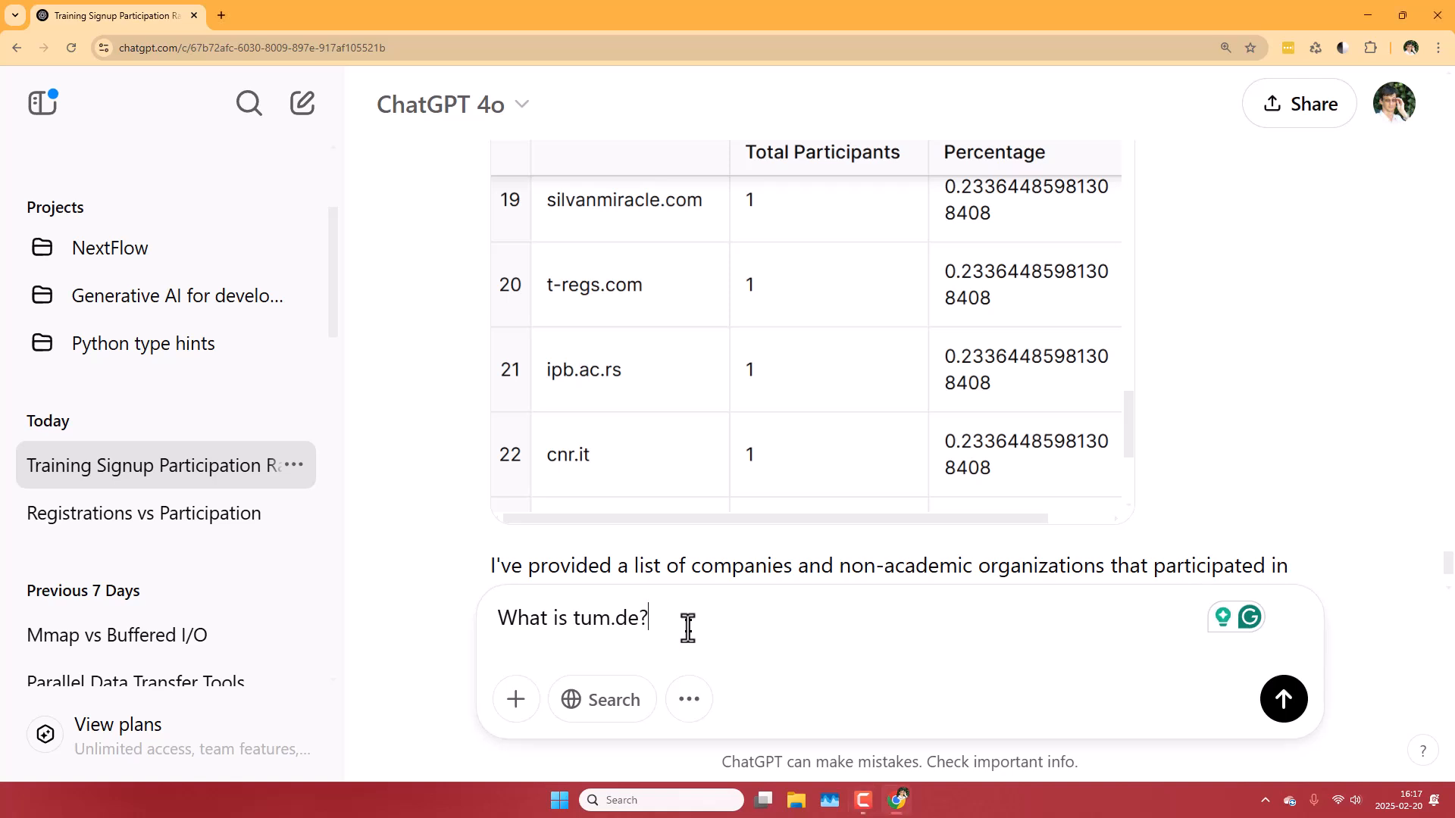
# Ask what tum.de is, and whether the list of non-academic entities can be improved given that answer
pyautogui.press('Return')
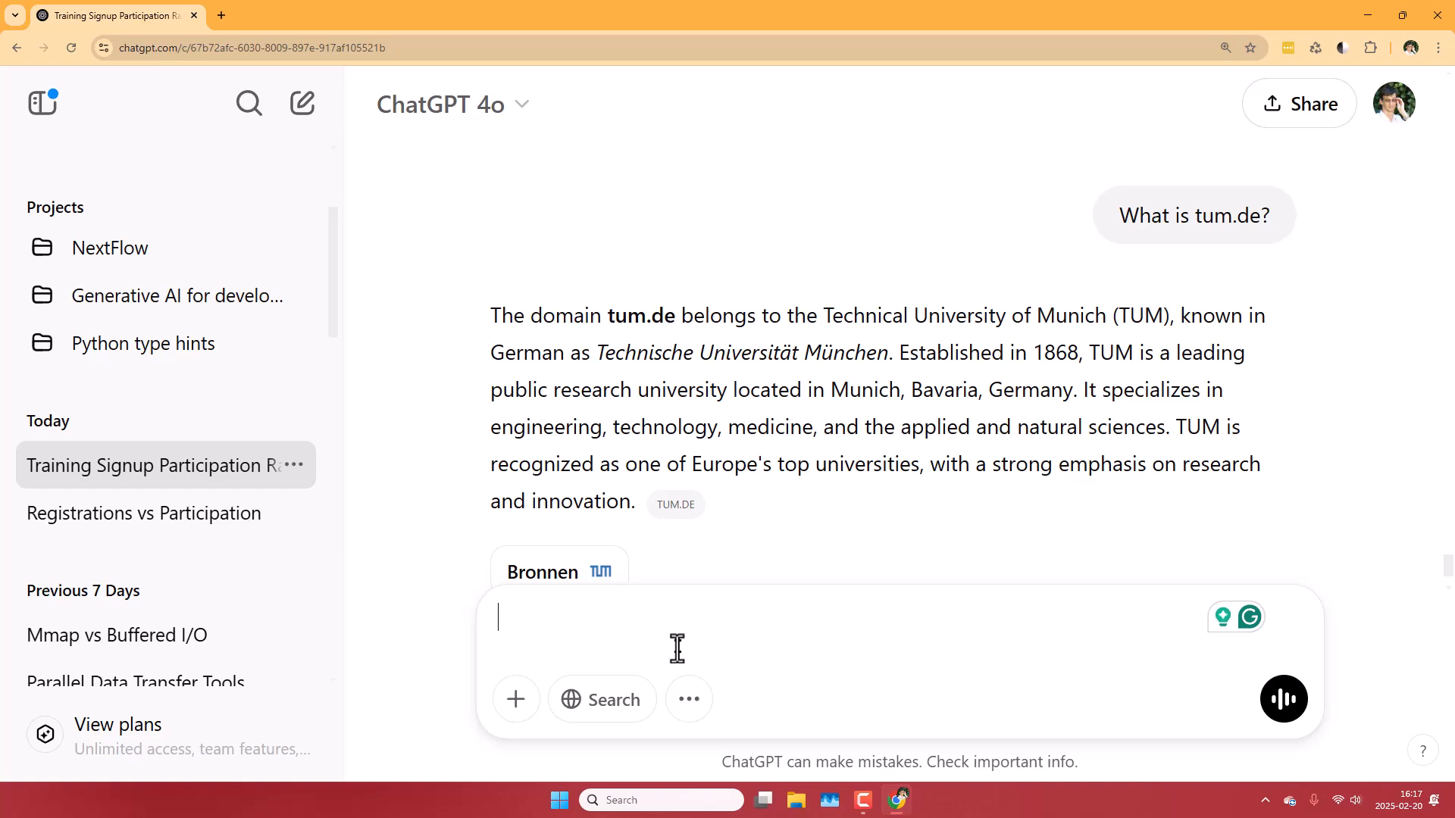
pyautogui.write('Given this, can you improve the list of non-academic entities?')
pyautogui.press('Return')
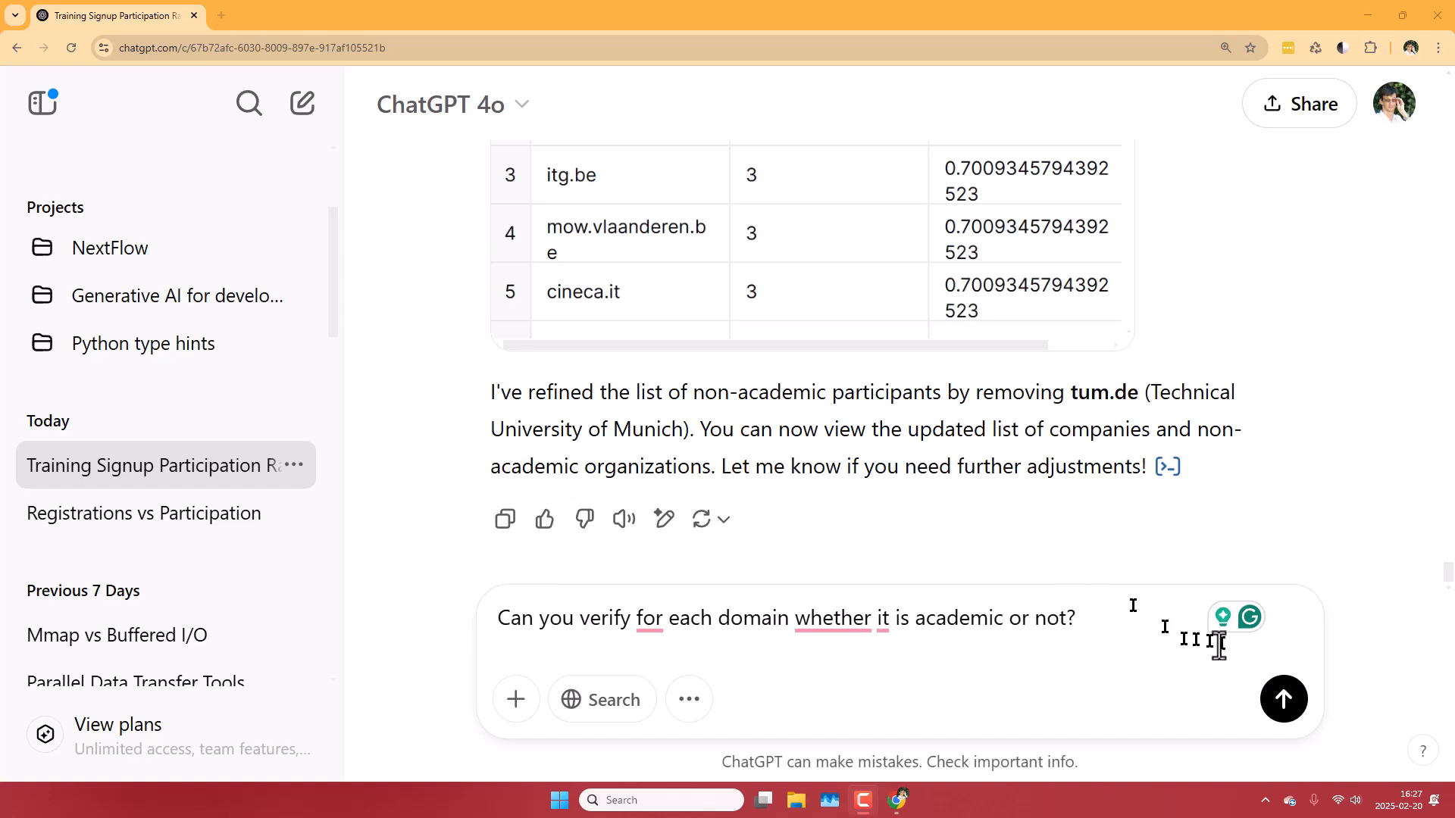
# Ask to verify for each domain whether it is academic or not, and review the rows of the Verified Academic Participants table
pyautogui.click(1274, 716)
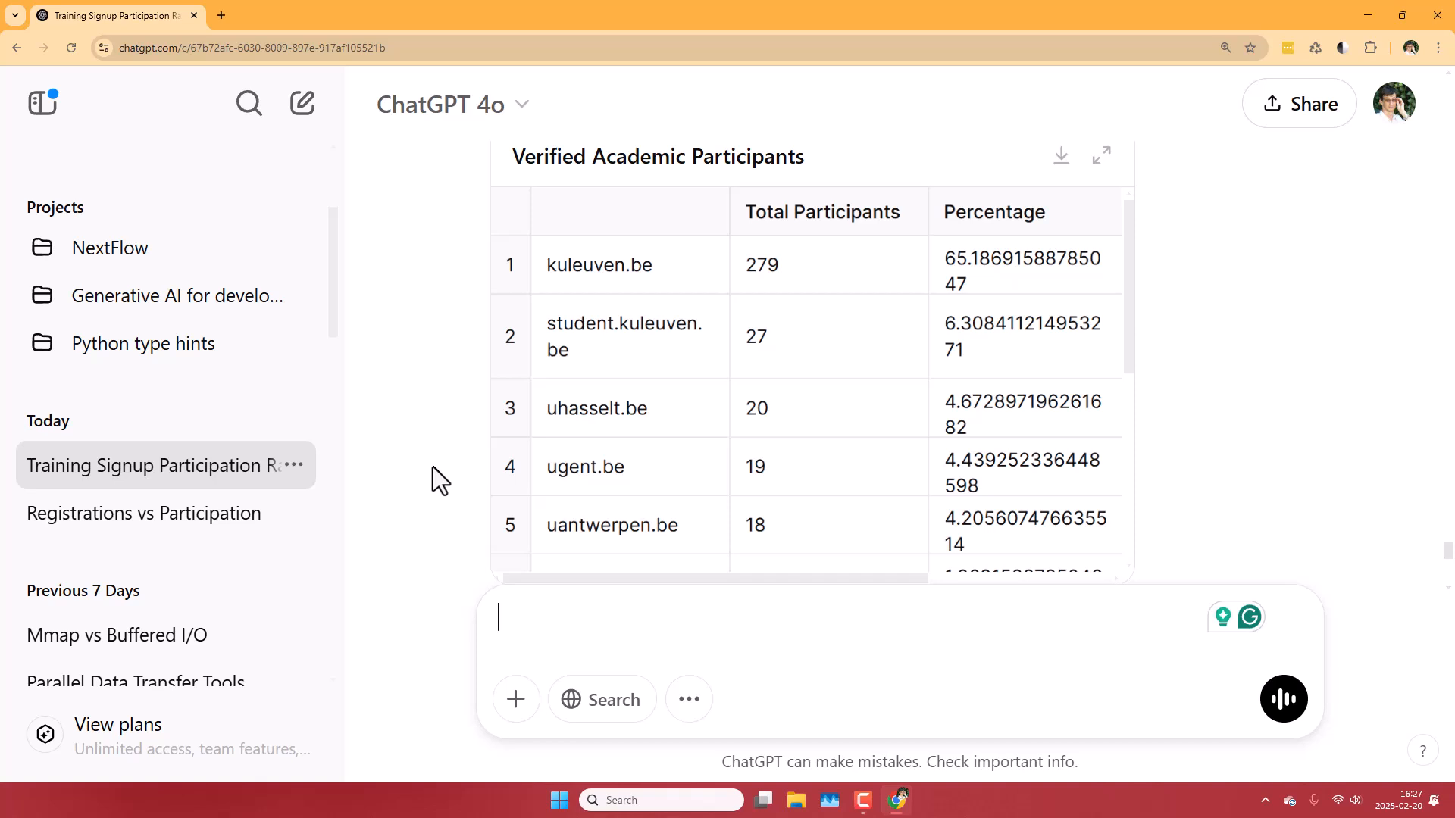
pyautogui.scroll(-1, 433, 467)
pyautogui.scroll(-1, 434, 468)
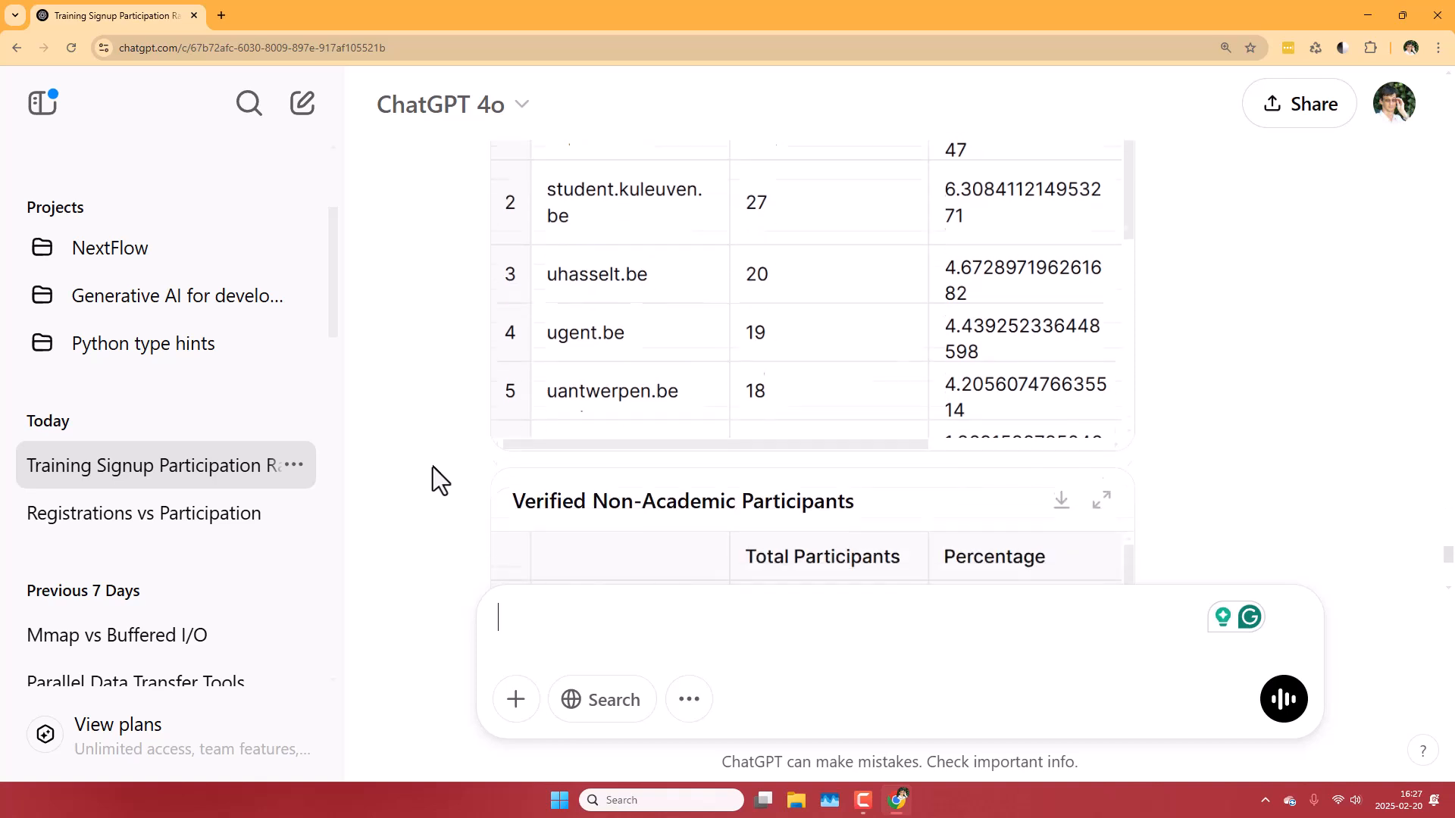
pyautogui.scroll(-2, 909, 365)
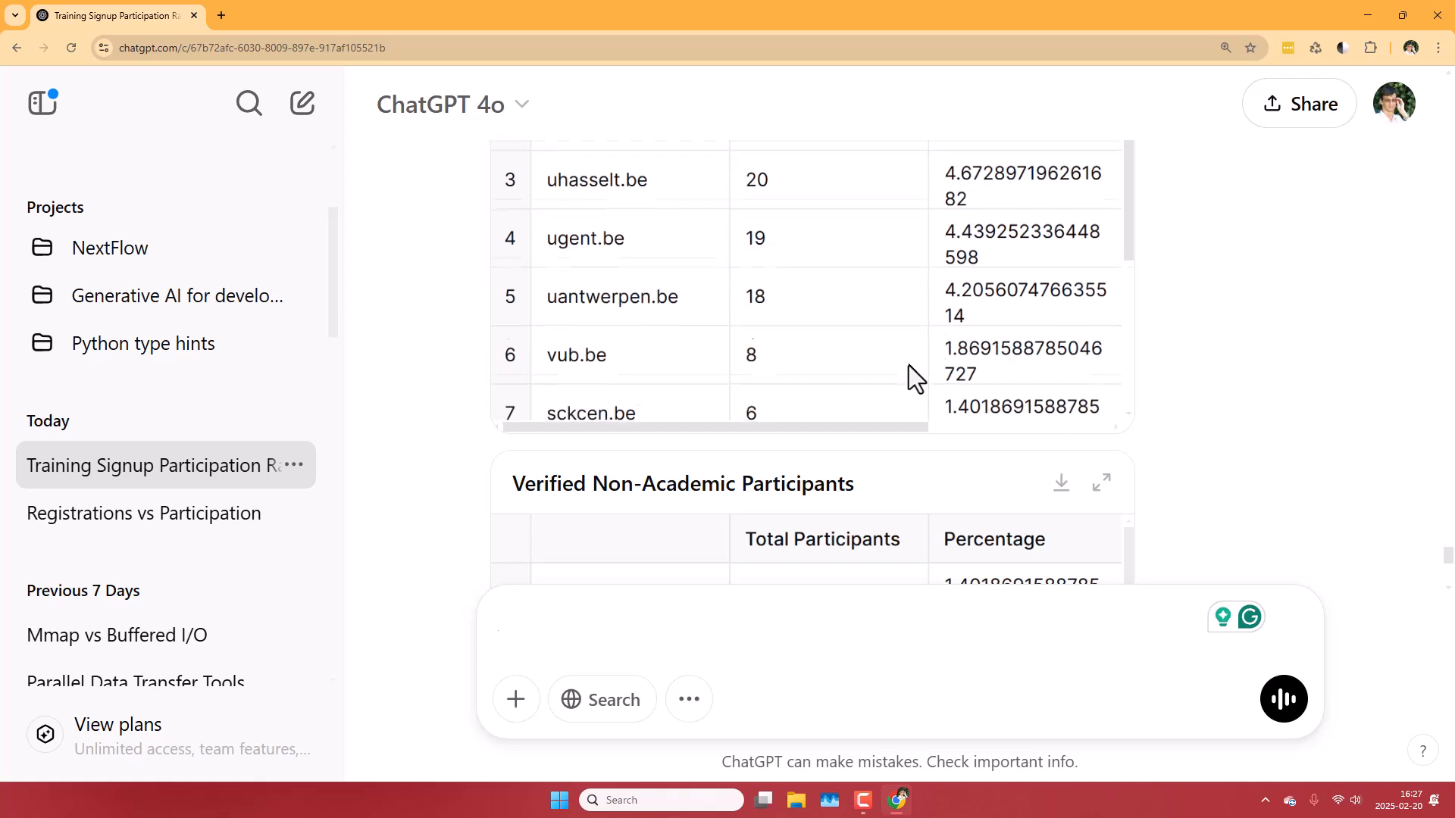
pyautogui.scroll(-1, 909, 365)
pyautogui.scroll(-1, 908, 365)
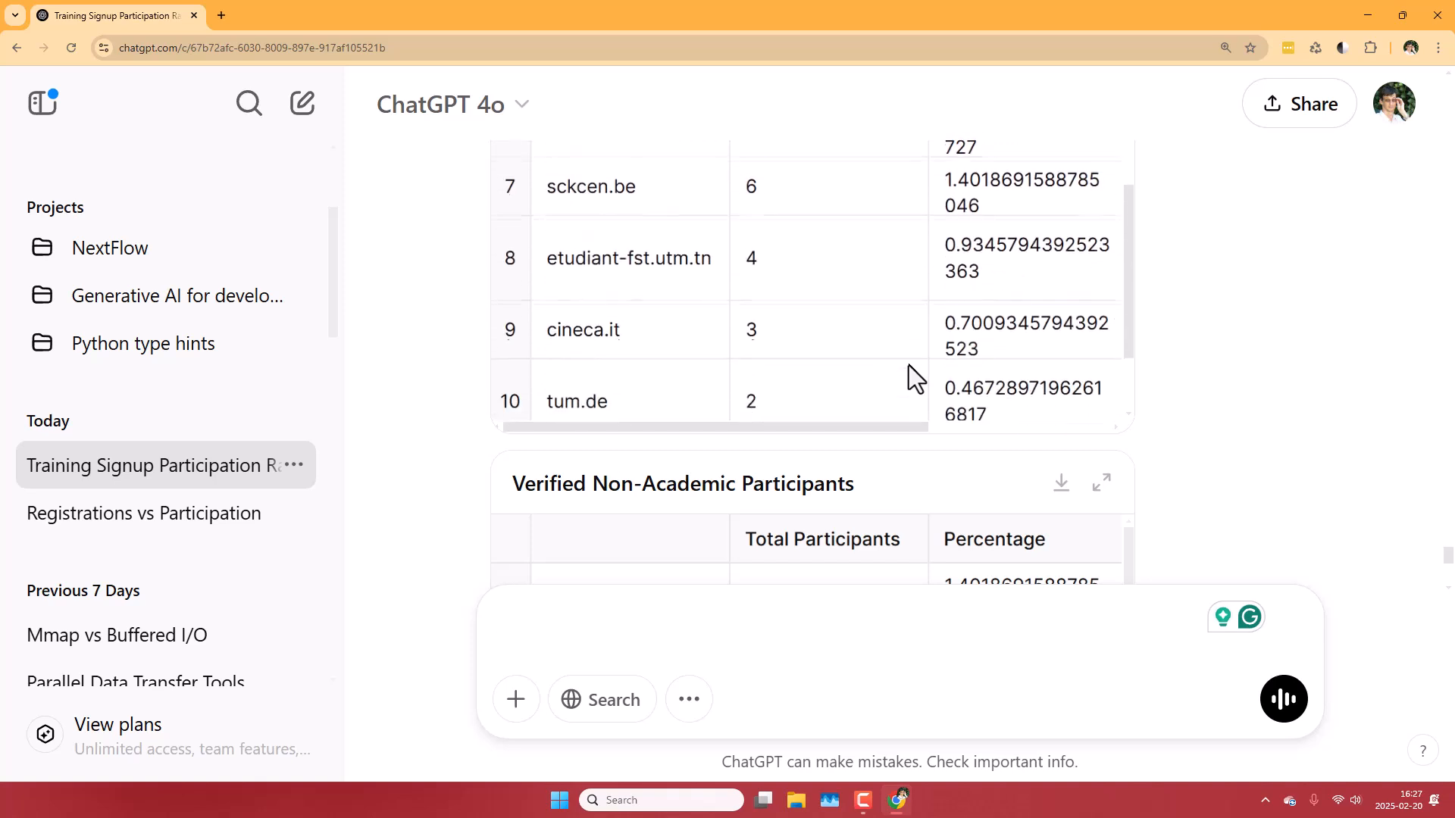
pyautogui.scroll(-1, 909, 365)
pyautogui.scroll(-1, 909, 365)
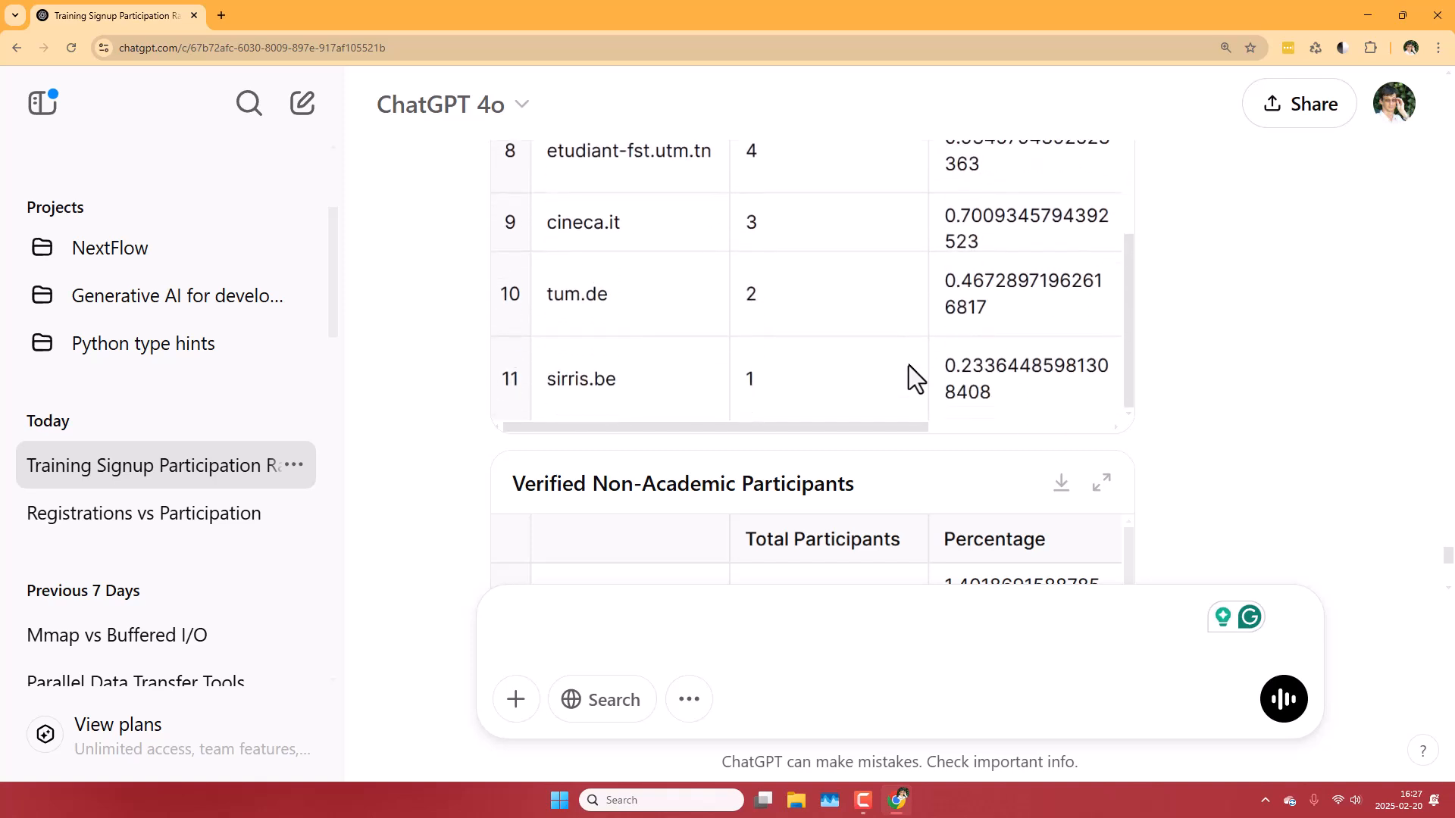
# Examine the domains in the Verified Non-Academic Participants table, looking for any that are still misclassified
pyautogui.scroll(-2, 908, 365)
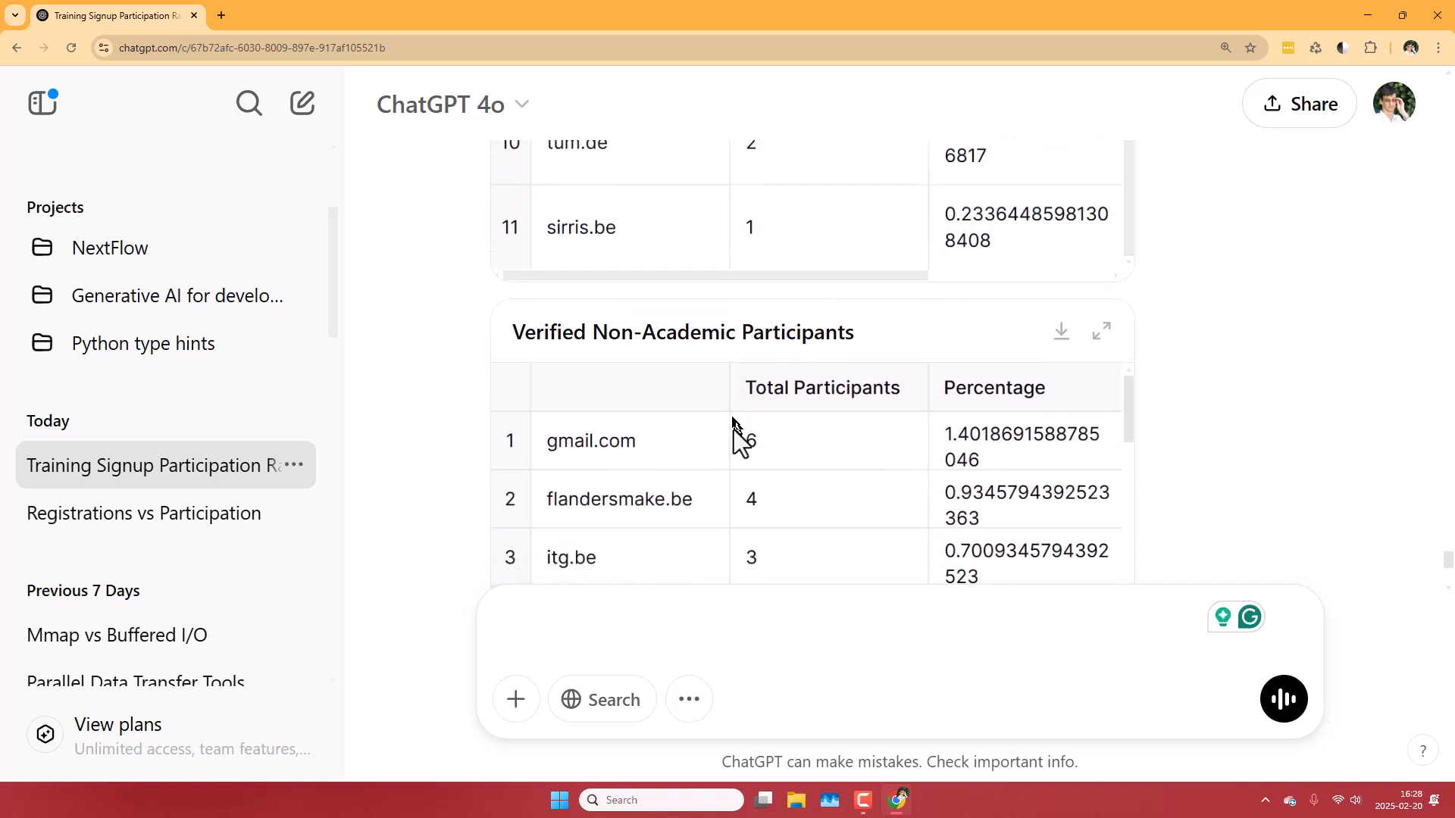
pyautogui.scroll(-1, 735, 433)
pyautogui.scroll(-1, 733, 430)
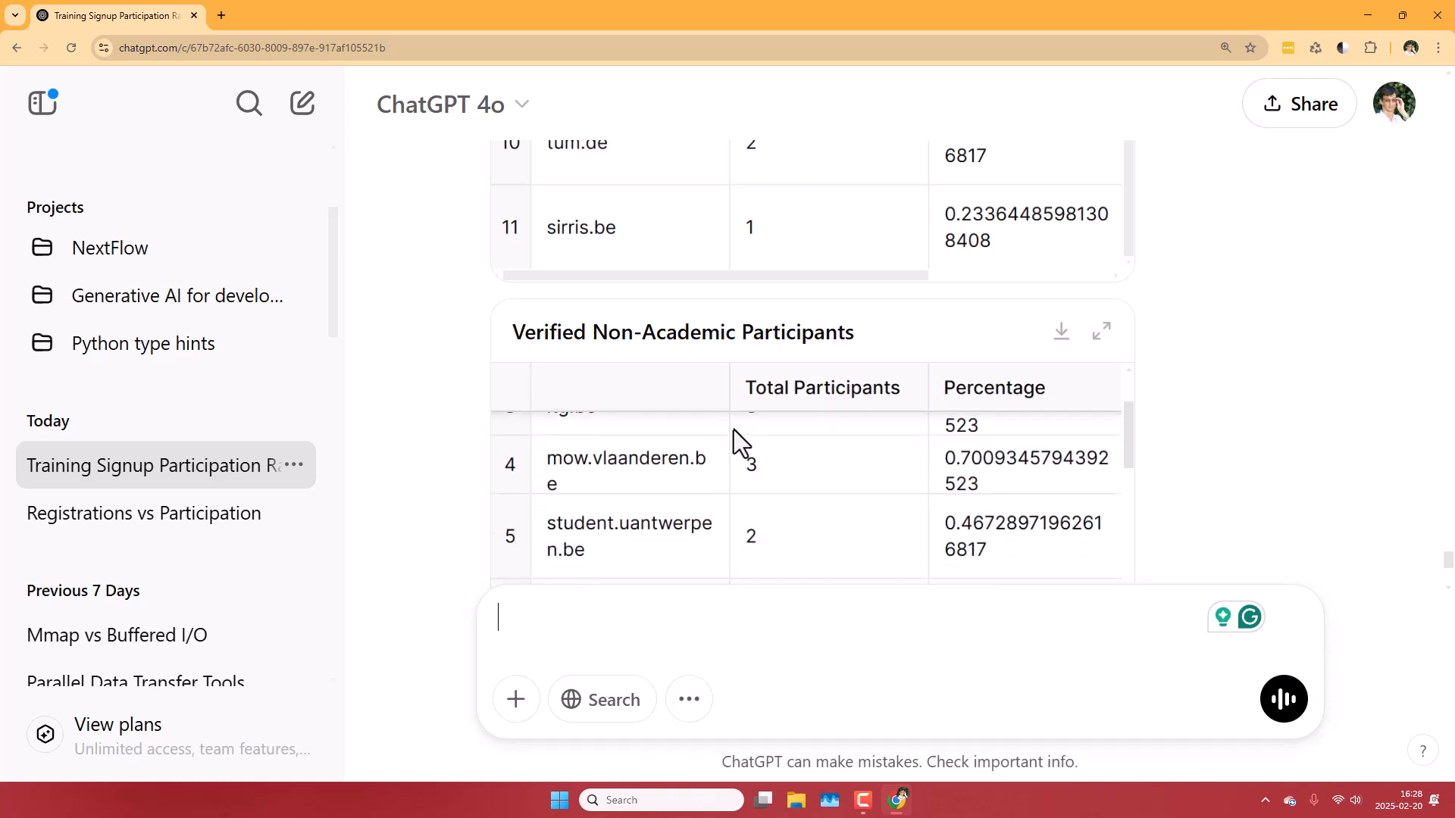
pyautogui.scroll(-1, 733, 430)
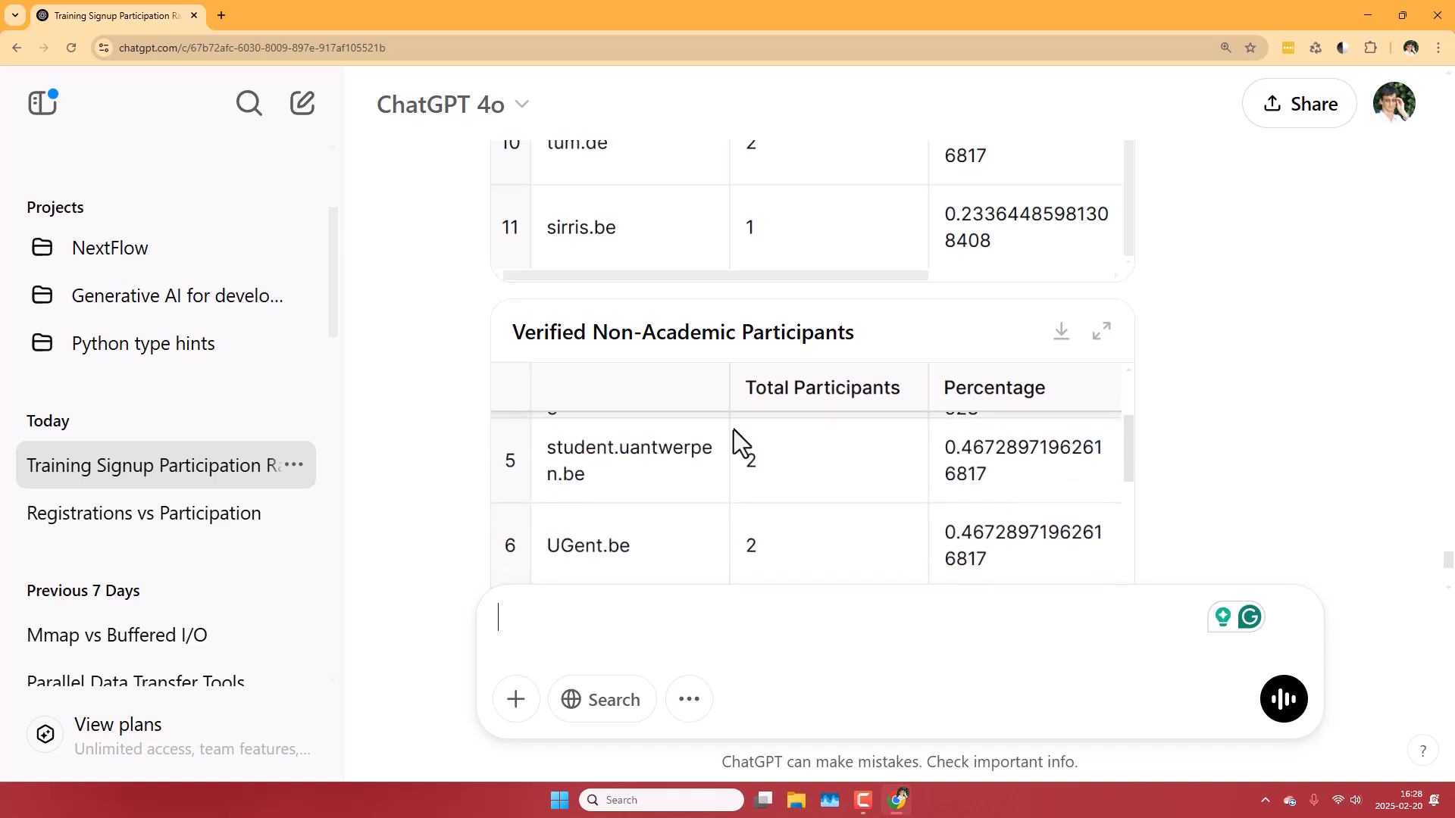
pyautogui.scroll(-1, 733, 429)
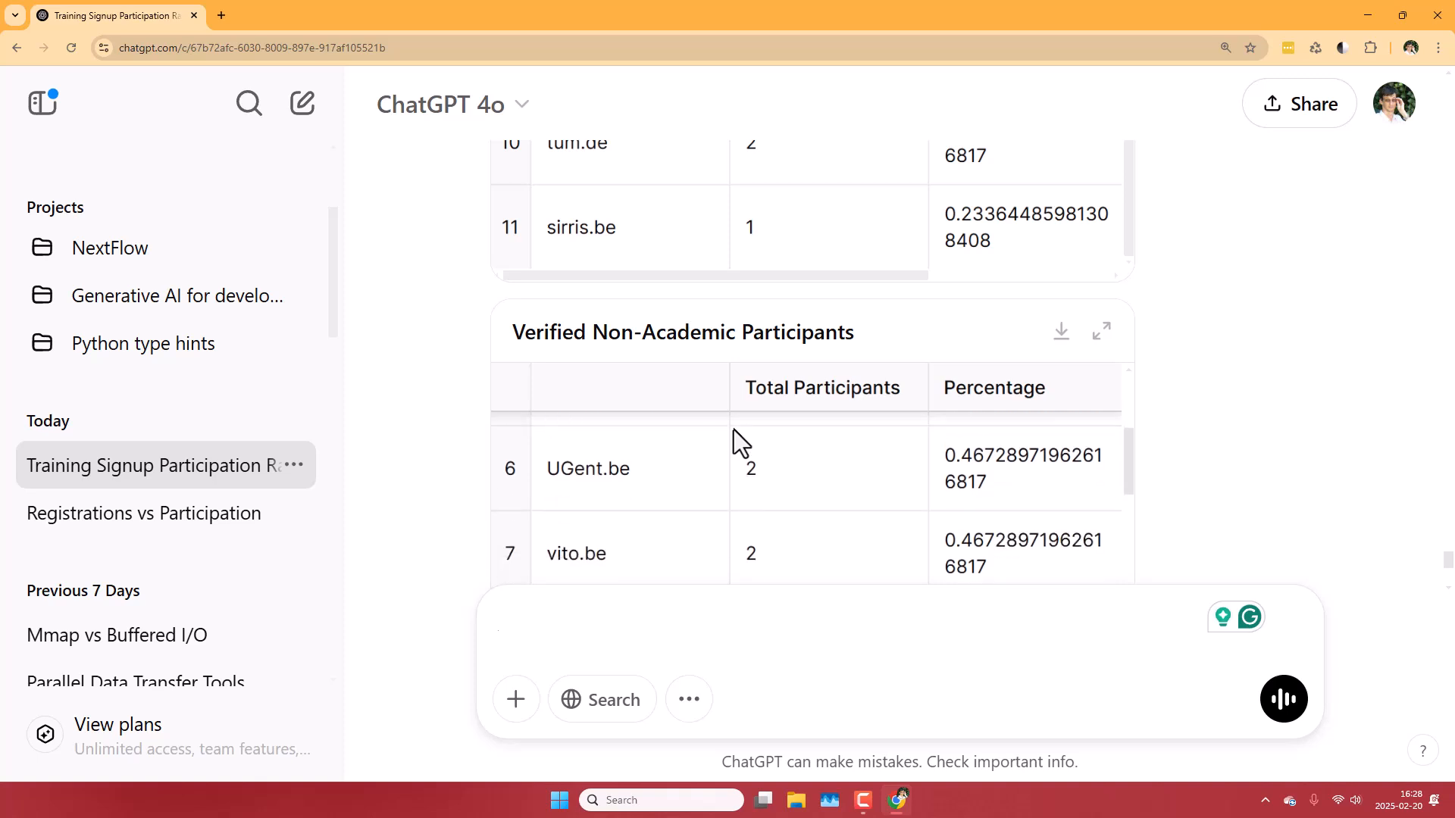
pyautogui.scroll(-1, 733, 430)
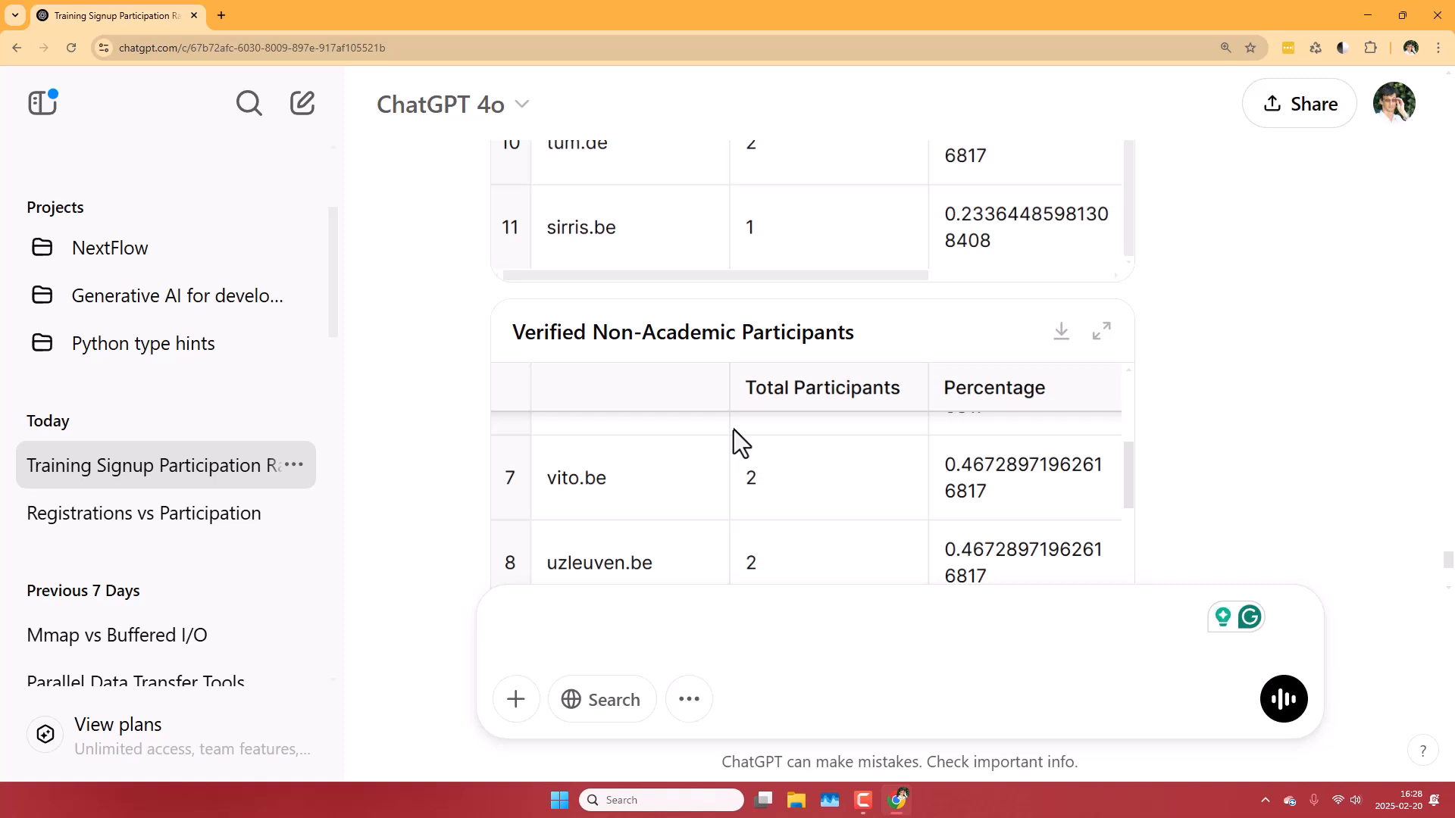
pyautogui.scroll(-1, 734, 429)
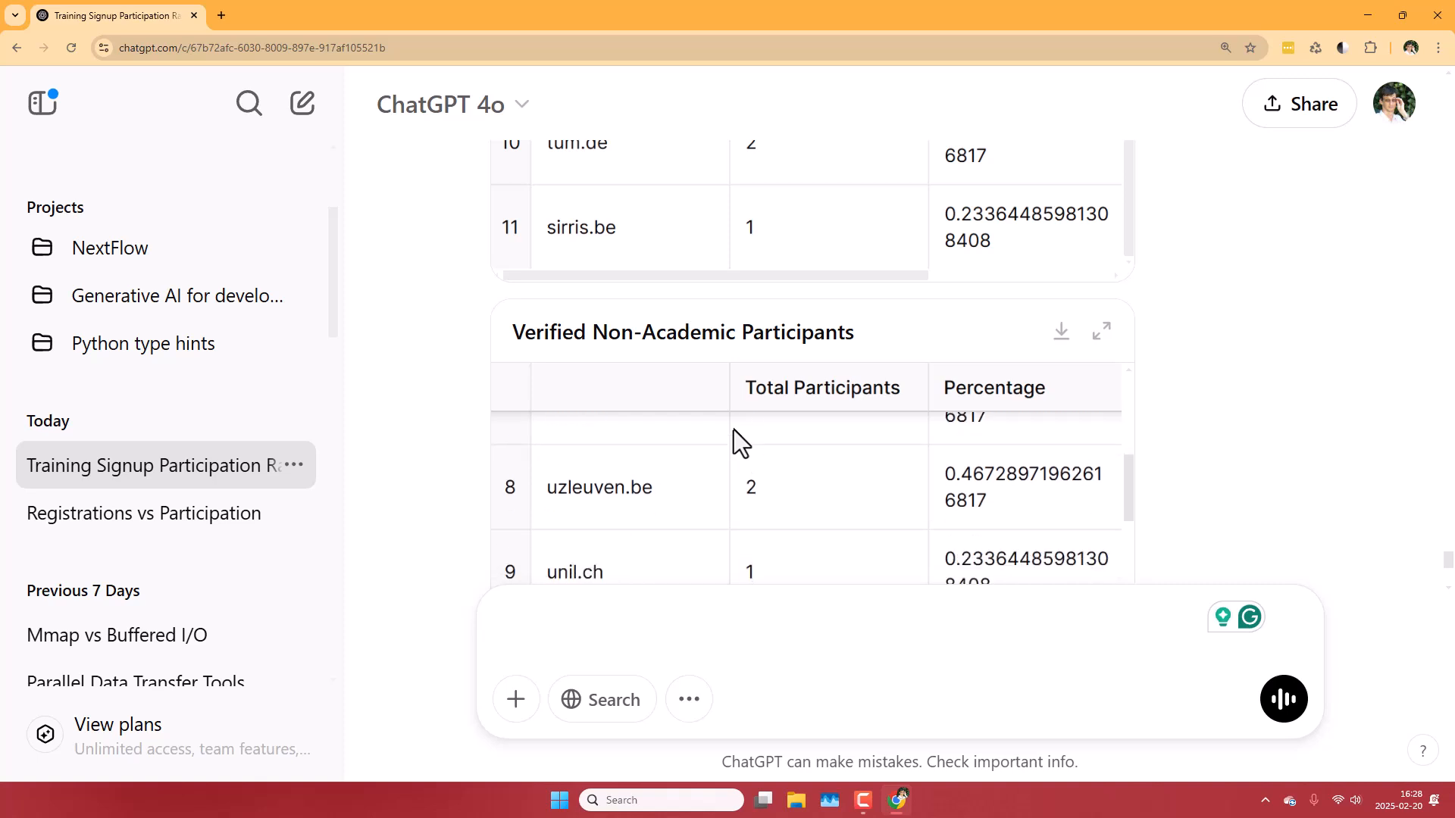
pyautogui.scroll(-1, 734, 430)
pyautogui.scroll(-2, 733, 430)
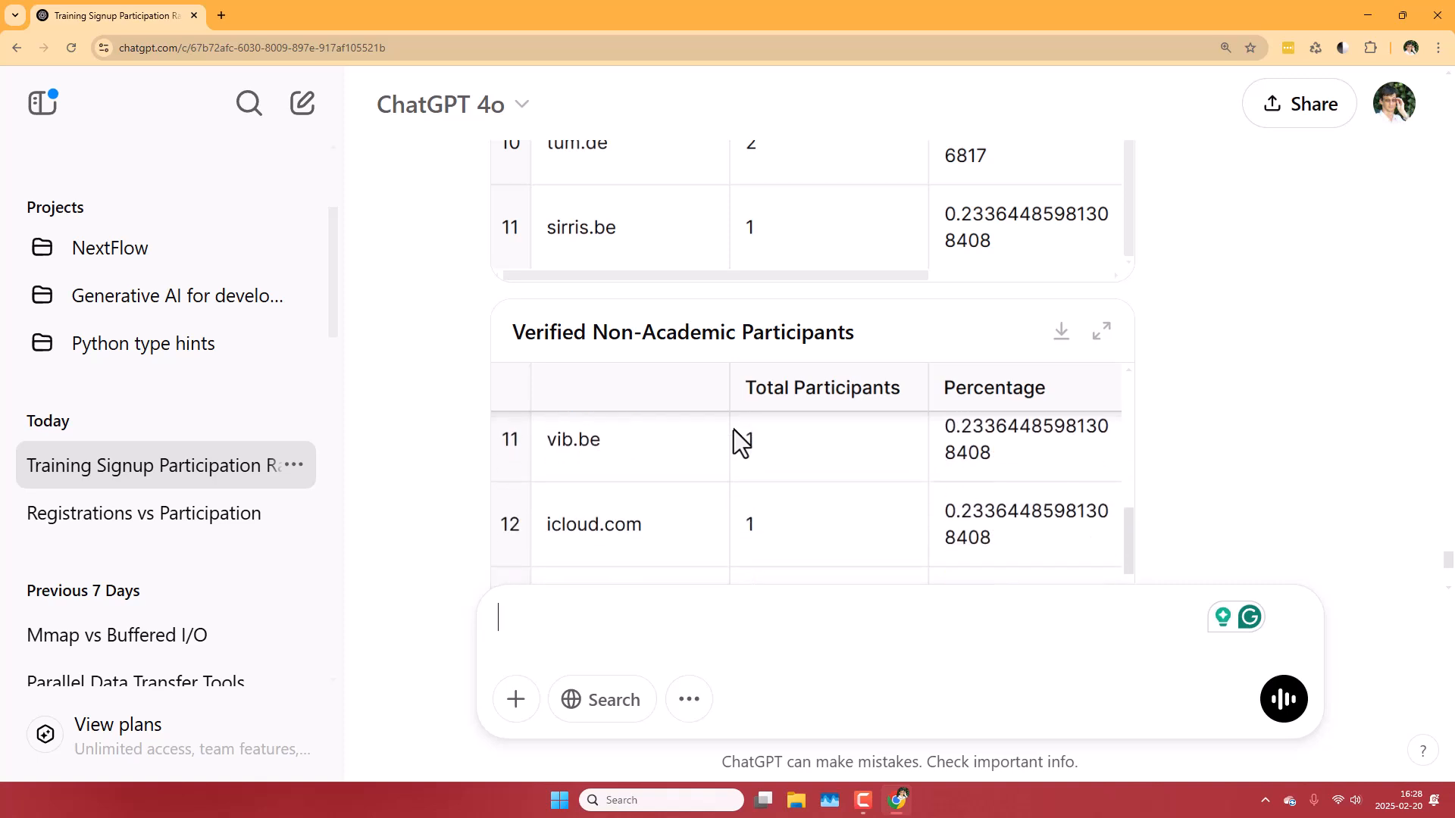
pyautogui.scroll(-1, 733, 430)
pyautogui.scroll(-1, 733, 430)
pyautogui.scroll(-1, 733, 430)
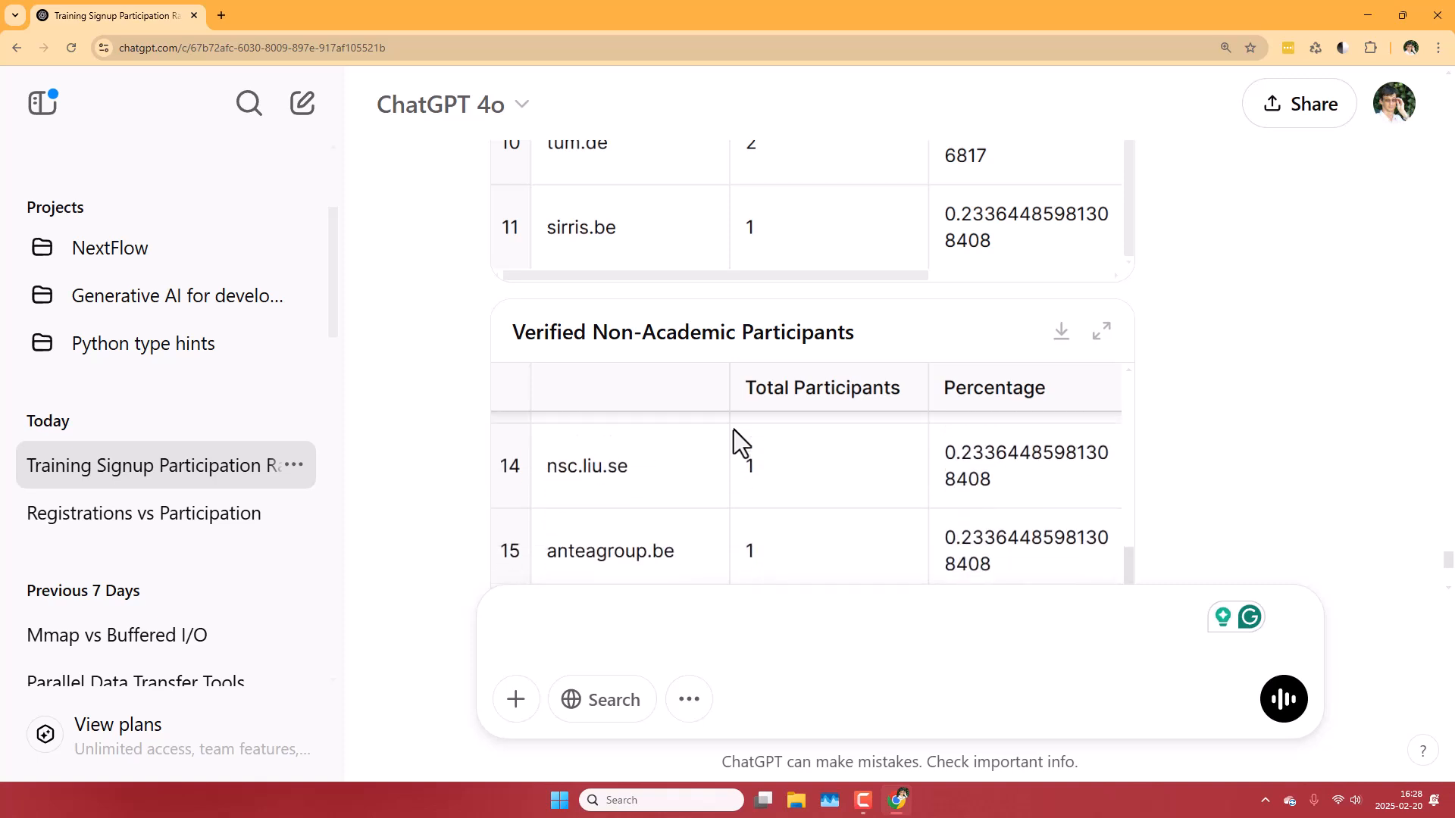
pyautogui.scroll(-1, 733, 430)
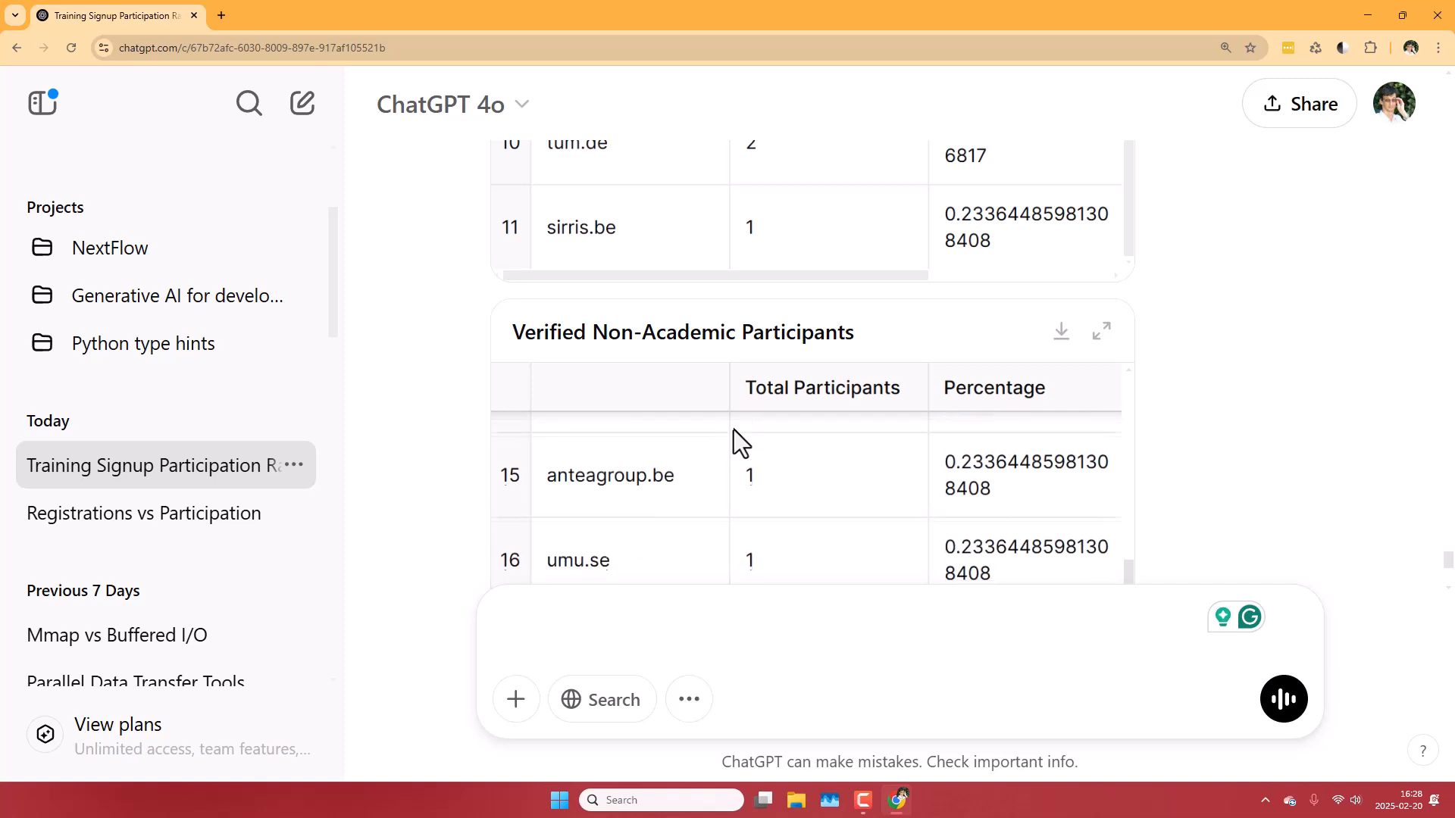
pyautogui.scroll(-2, 733, 429)
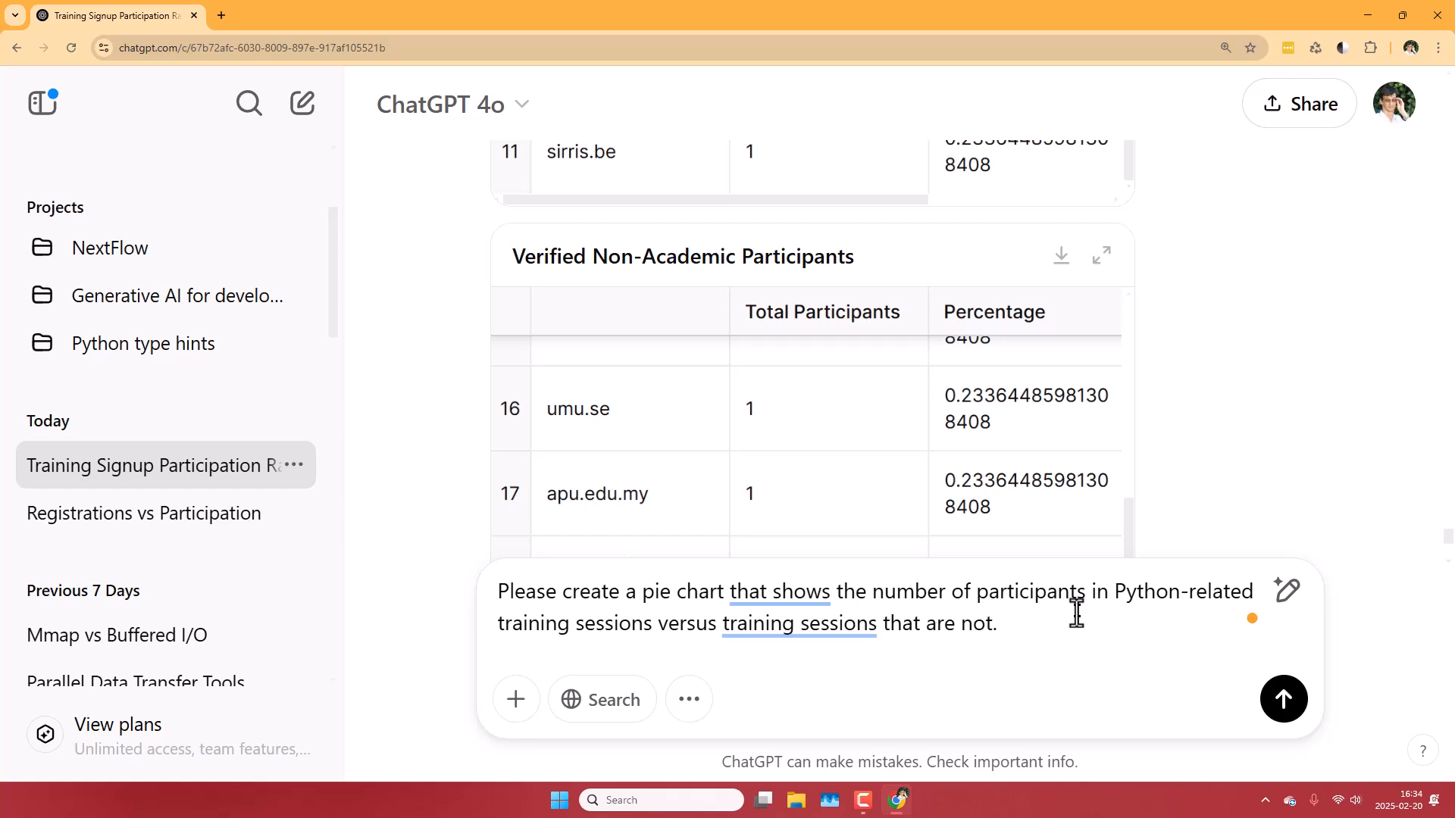
# Request a pie chart of participants in Python-related versus other training sessions, and a line plot of the number of participants over time
pyautogui.press('Return')
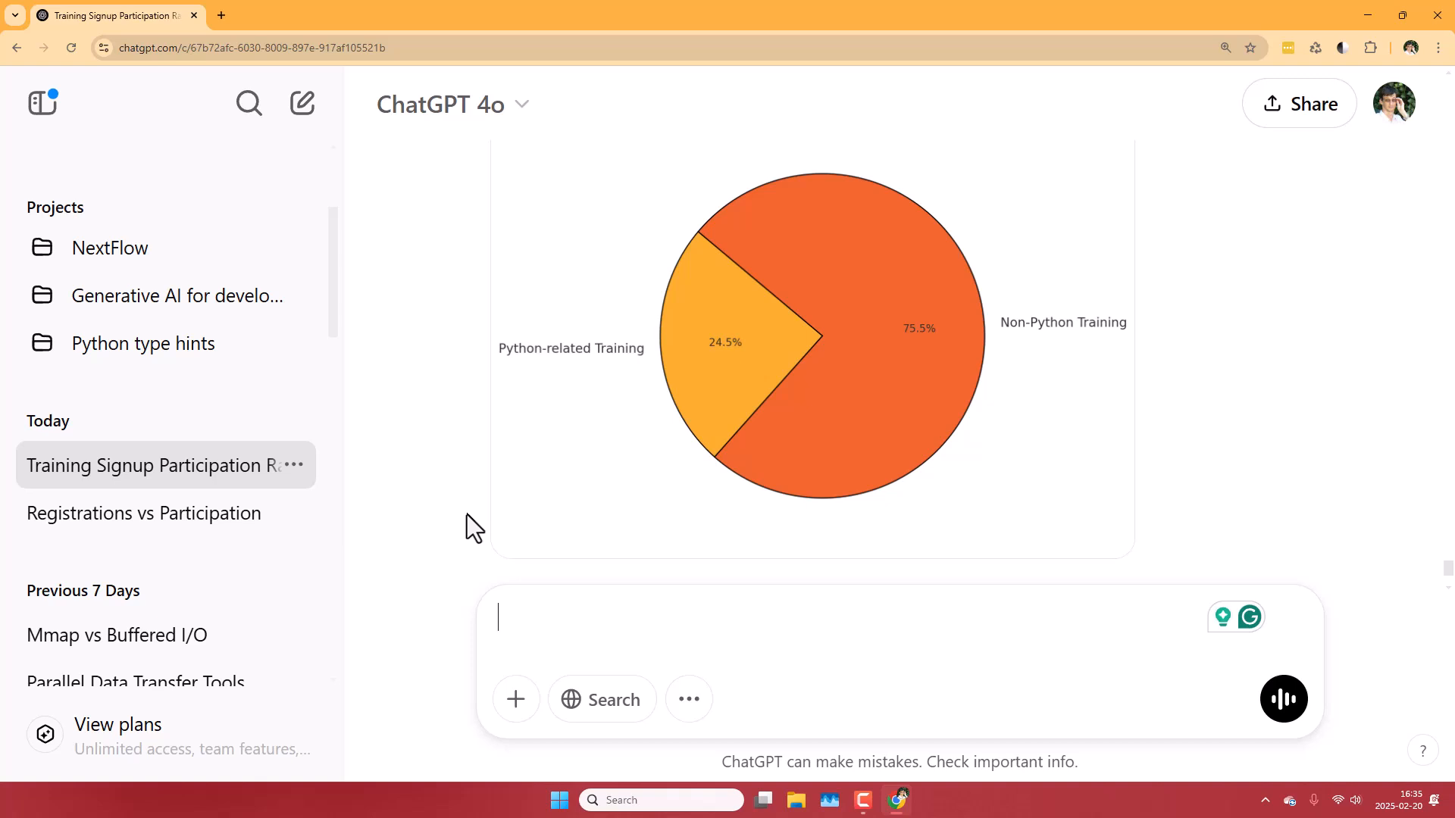
pyautogui.write('Can you create a line plot showing the number of participants over time?')
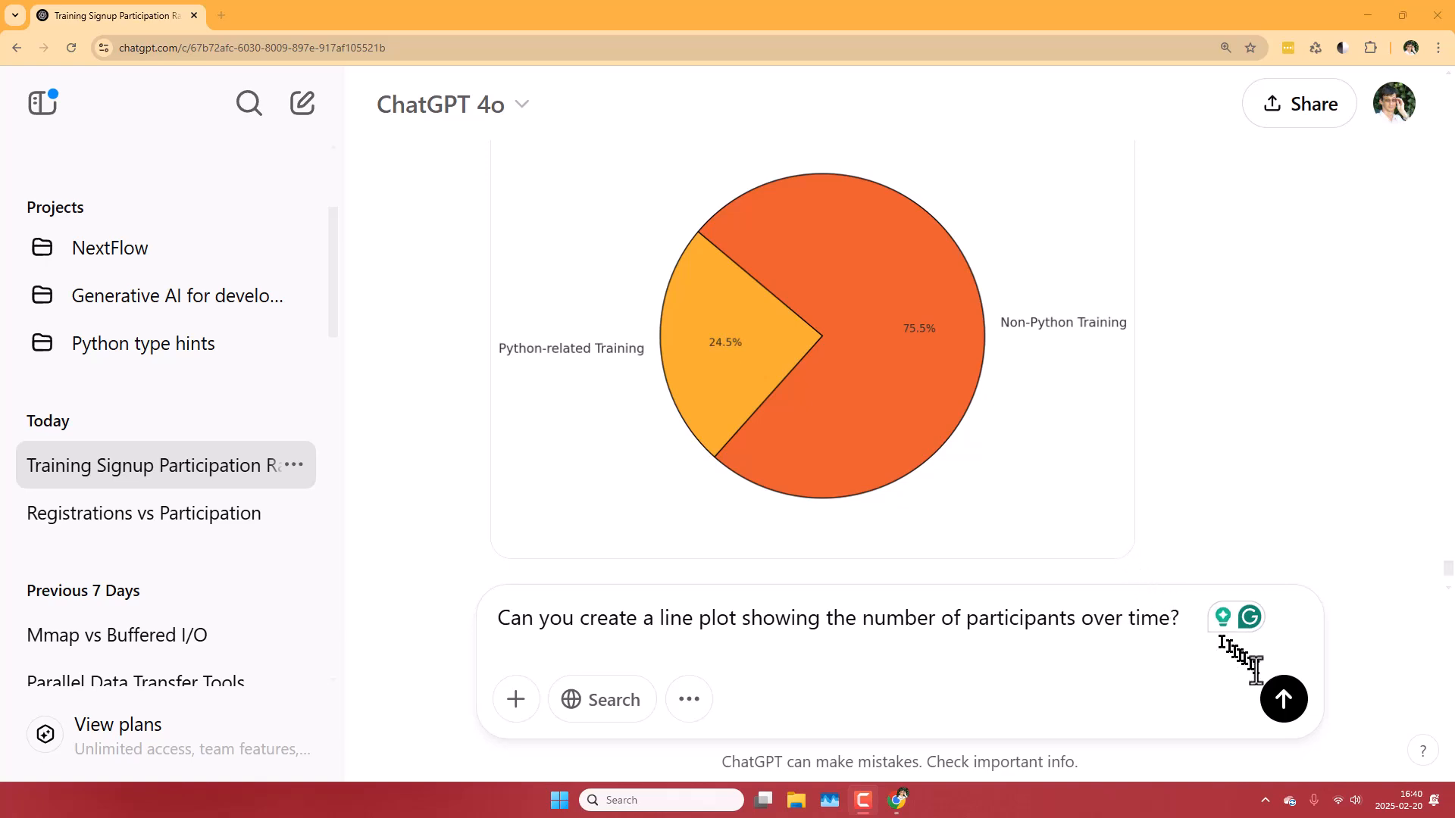
pyautogui.click(1285, 701)
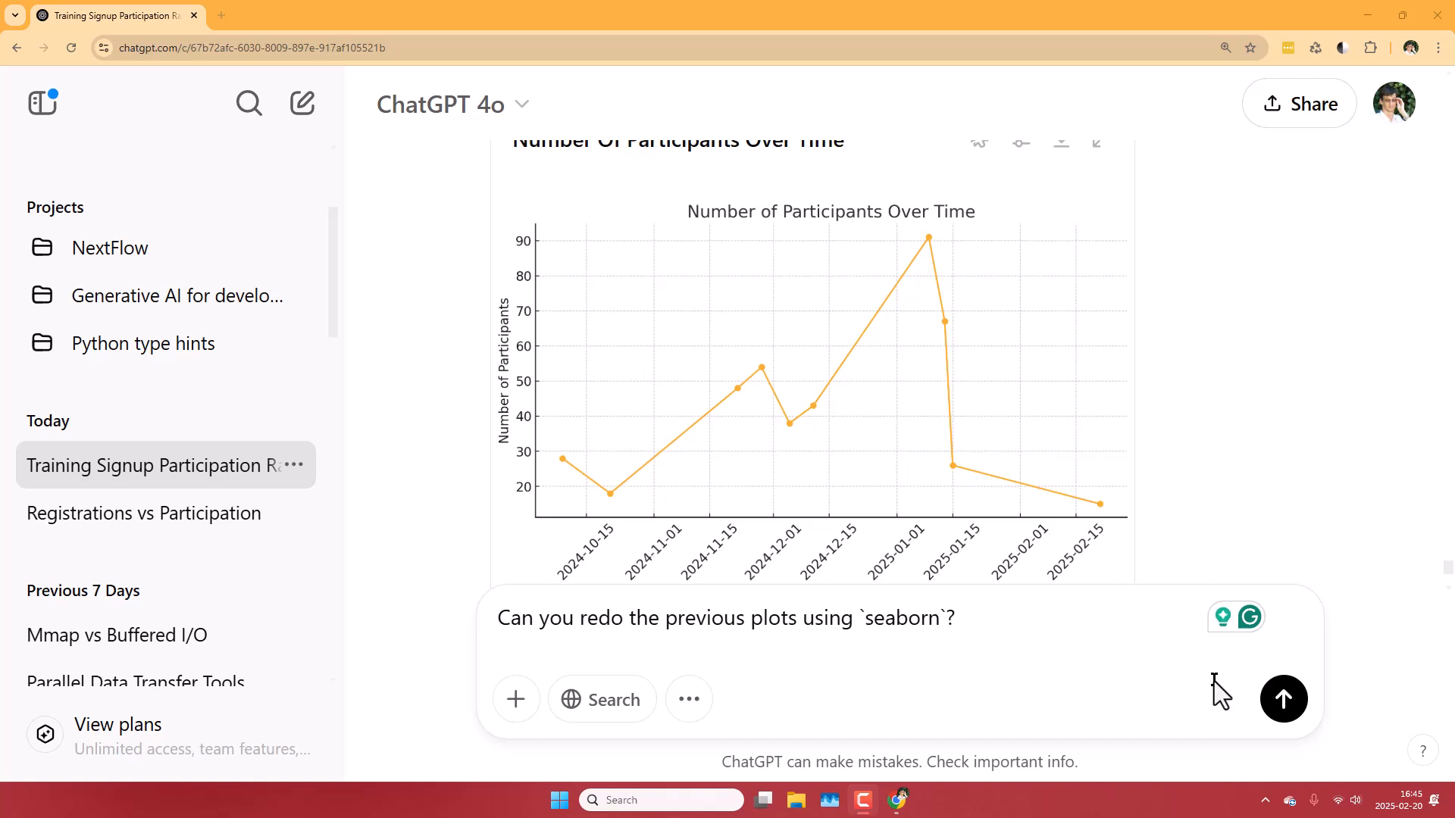
# Ask to redo the previous plots using `seaborn`, and review the regenerated training comparison and participants-over-time charts
pyautogui.click(1285, 701)
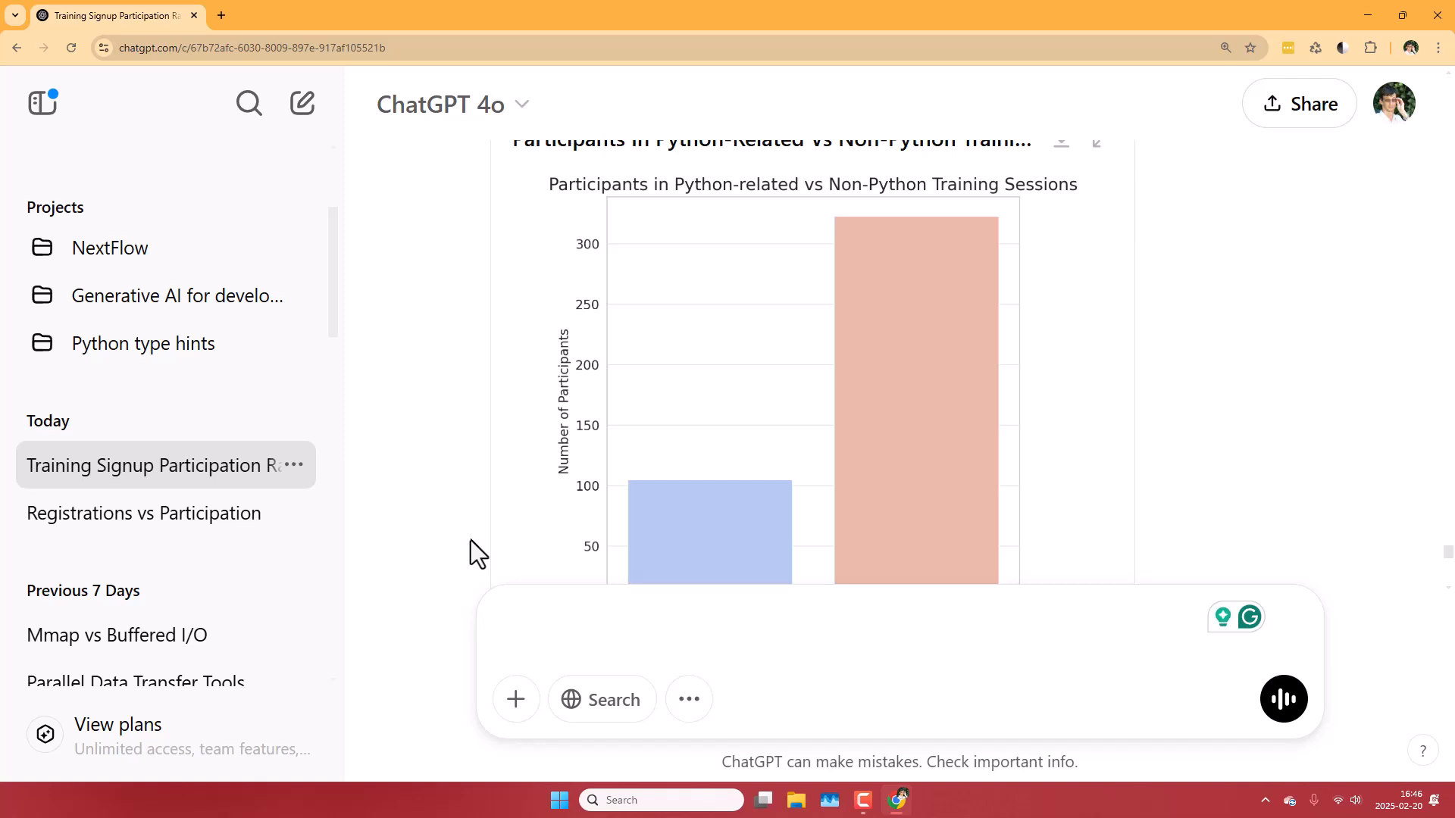
pyautogui.scroll(-2, 471, 540)
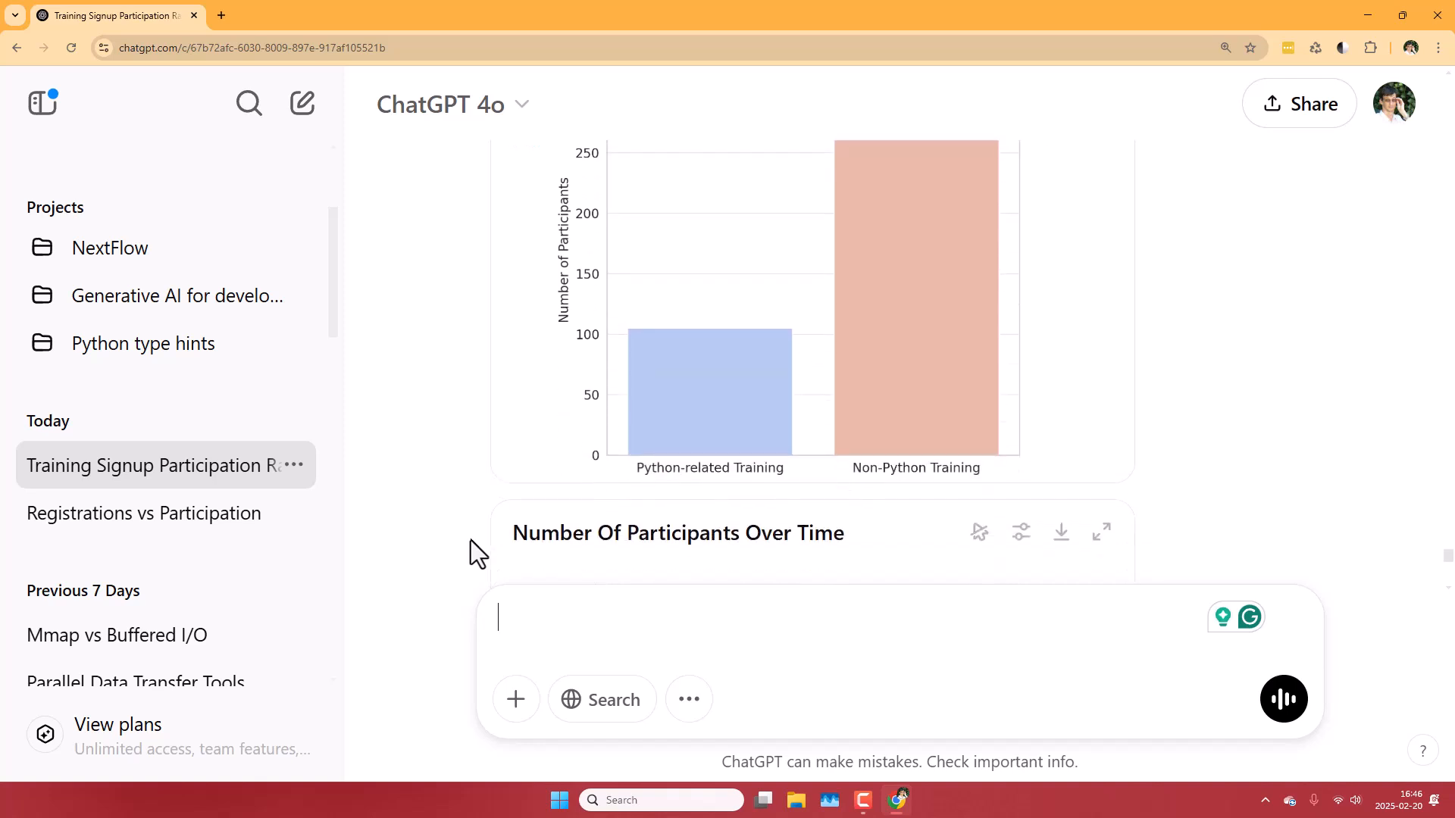
pyautogui.scroll(1, 470, 540)
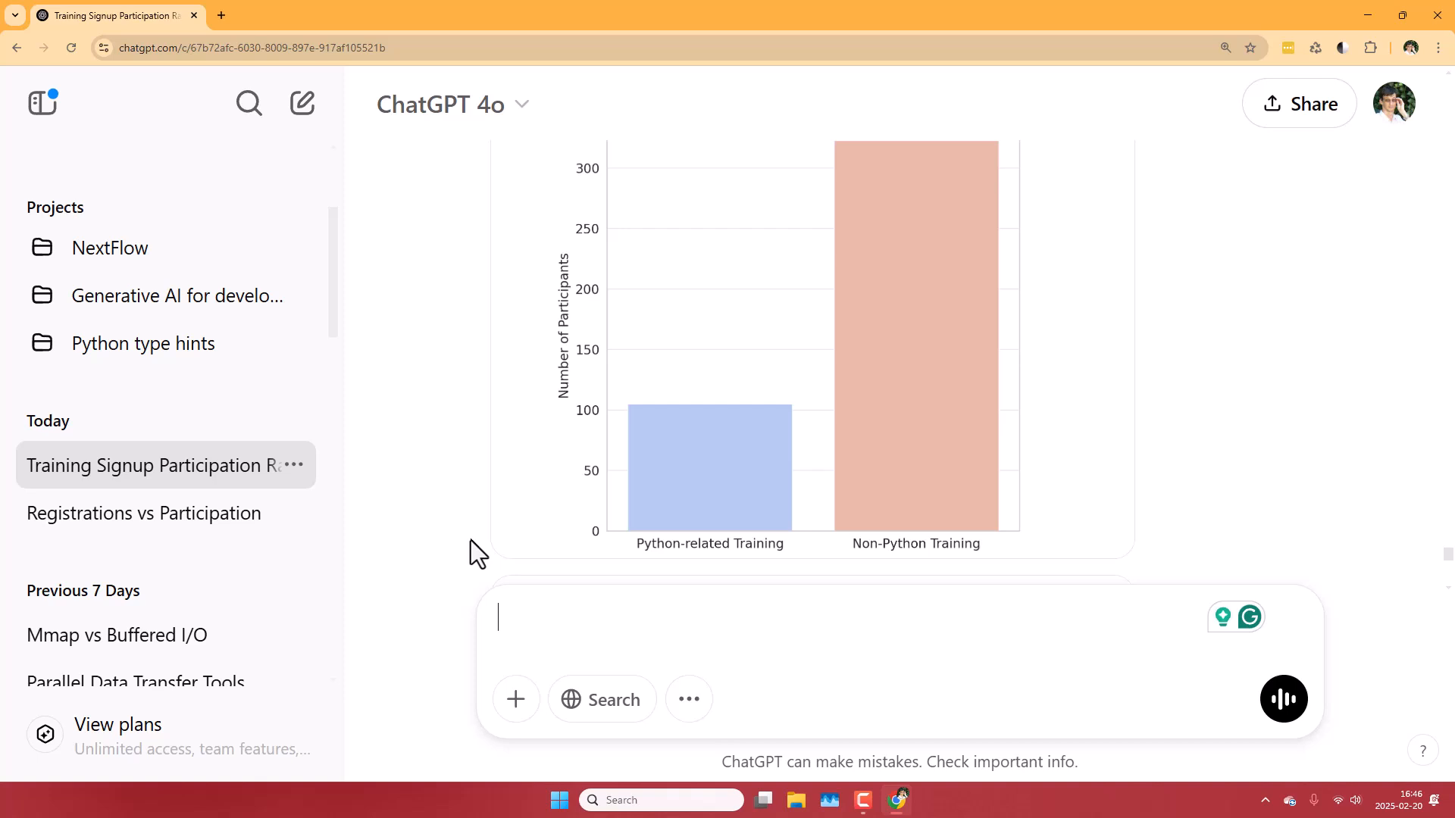
pyautogui.scroll(1, 471, 540)
pyautogui.scroll(-5, 471, 539)
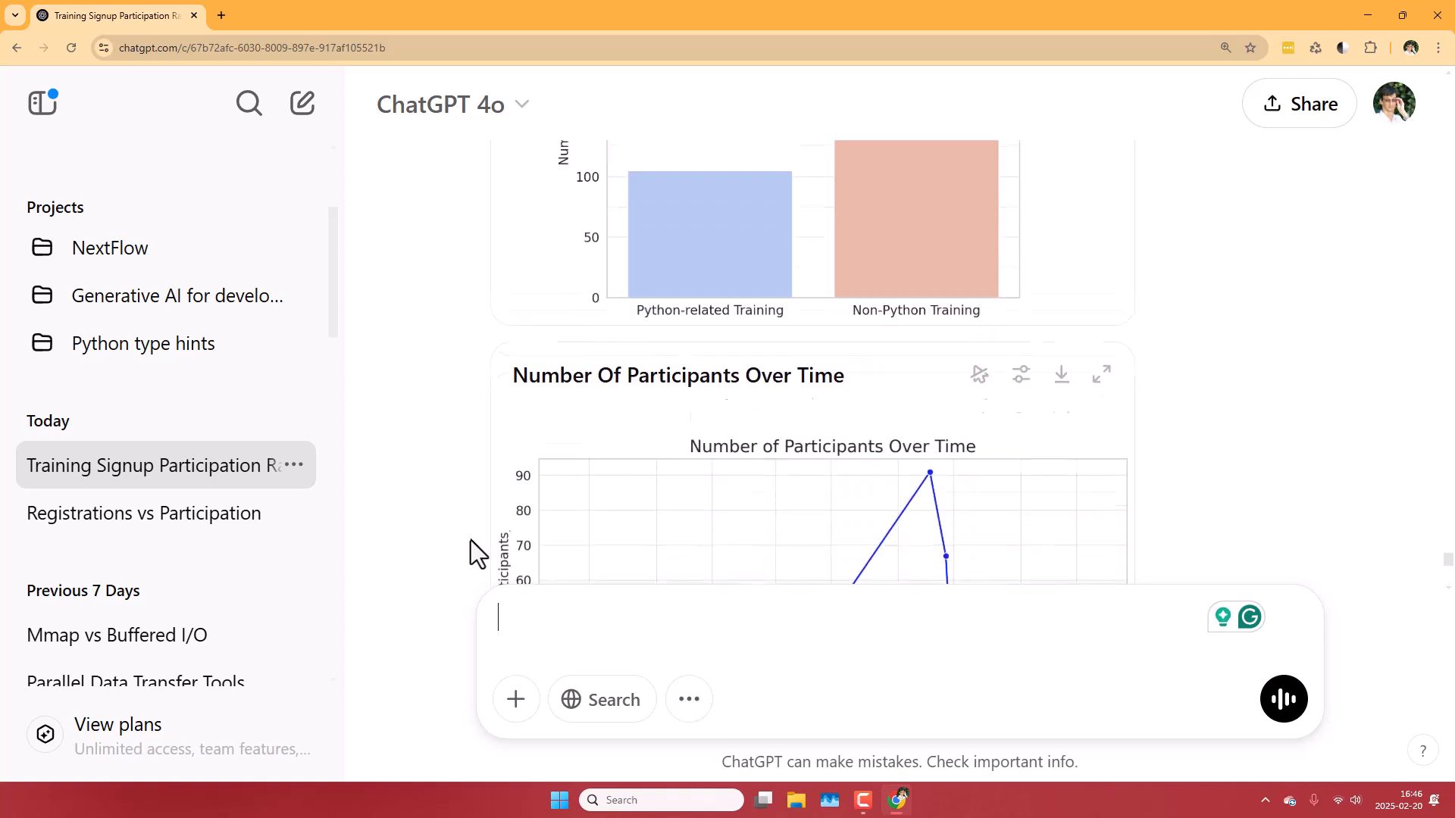
pyautogui.scroll(-2, 471, 540)
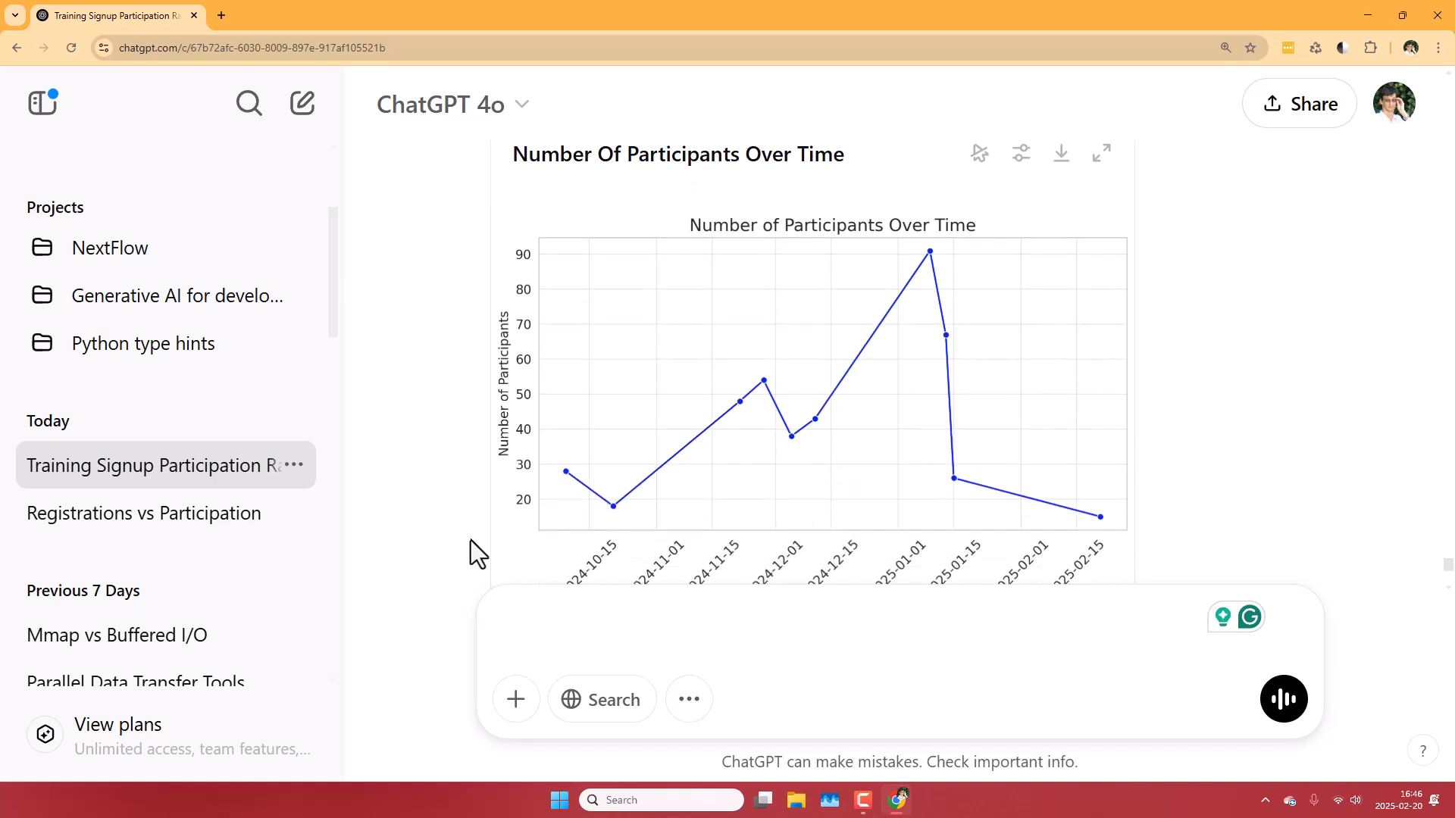
pyautogui.scroll(-1, 471, 539)
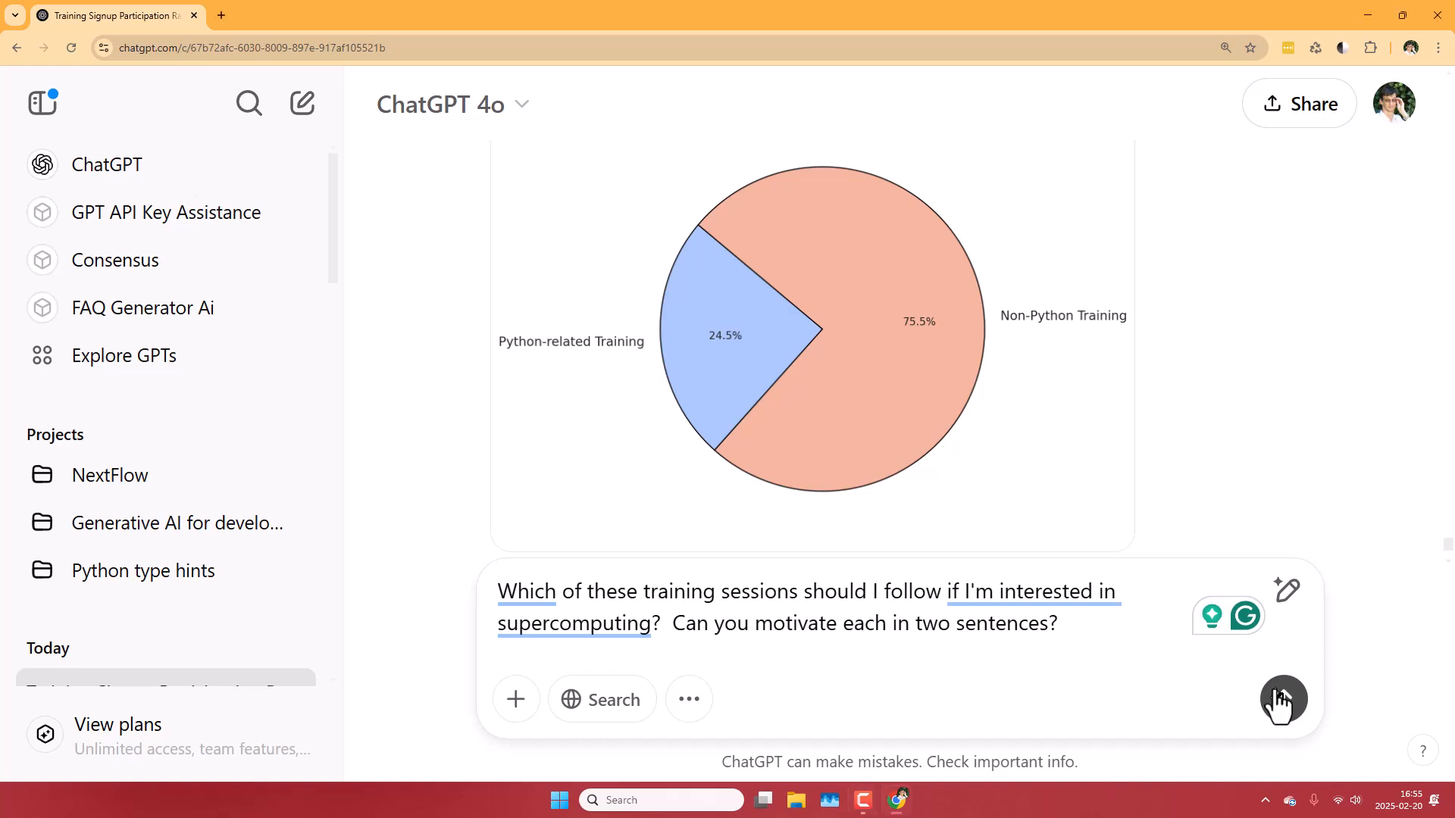
# Ask which of these training sessions to follow when interested in supercomputing, with each motivated in two sentences
pyautogui.click(1279, 699)
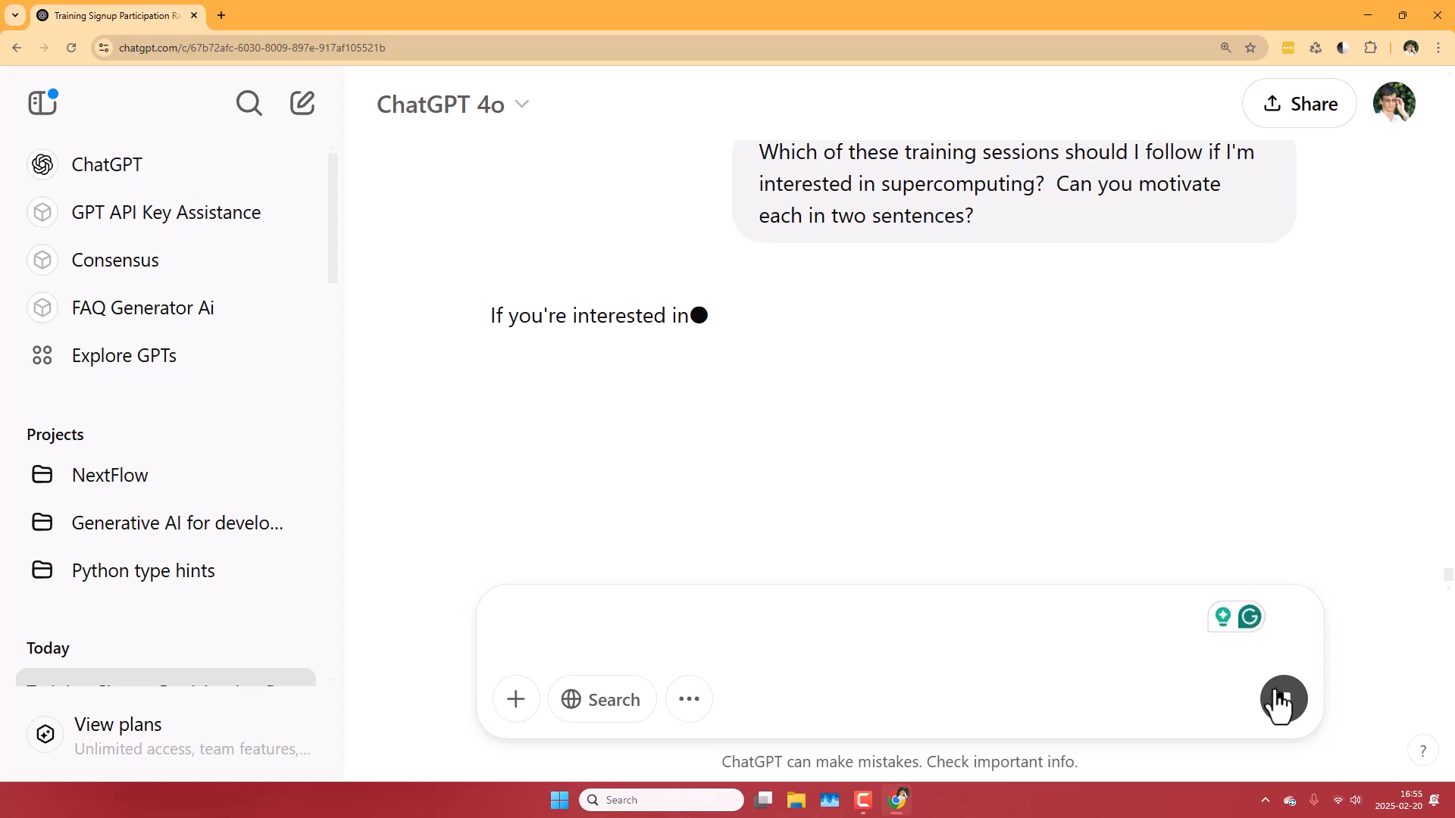